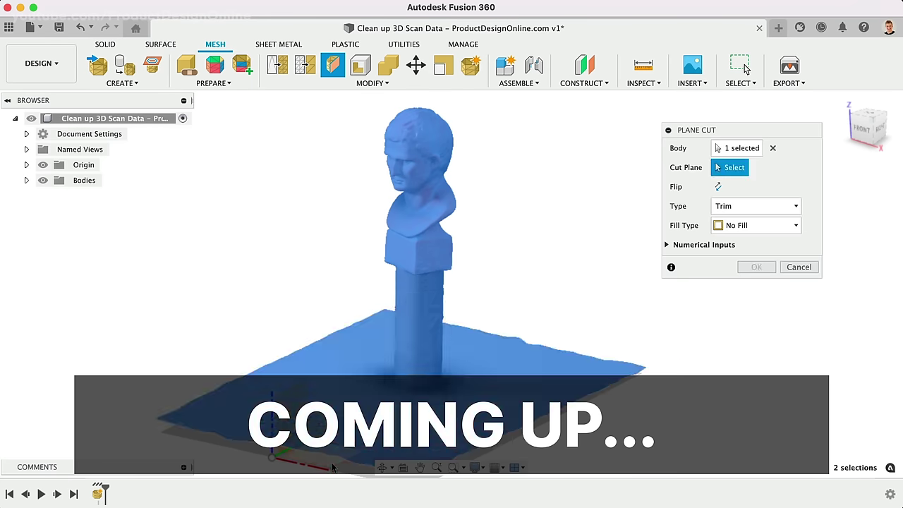
Step: Use the ground plane as the cut plane and raise it 3.00 up the bust's column
click(333, 468)
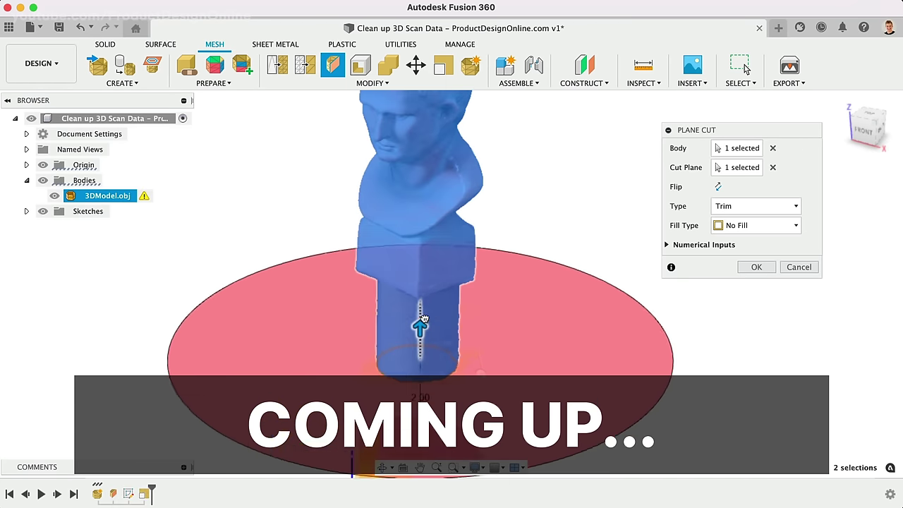
drag(419, 322, 423, 286)
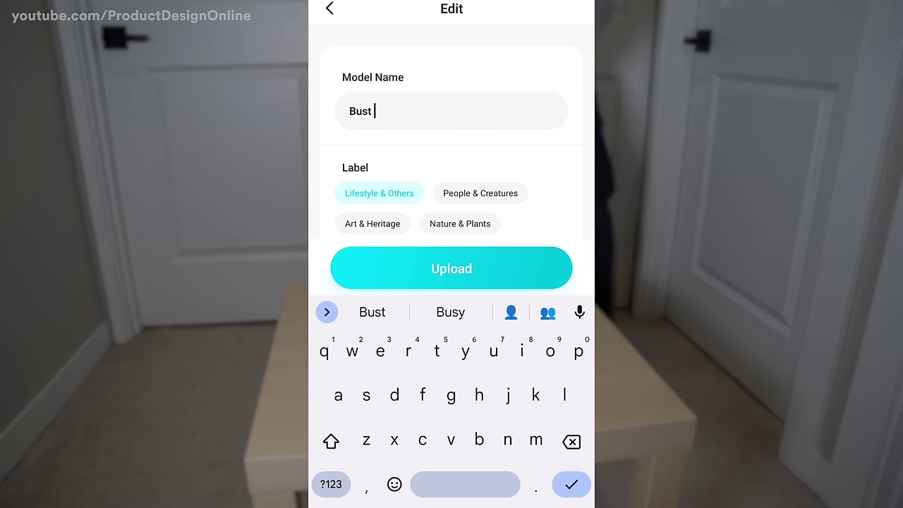
Step: Name the scan 'Bust Example', tag it People & Creatures at Medium quality, and upload it
key(shift)
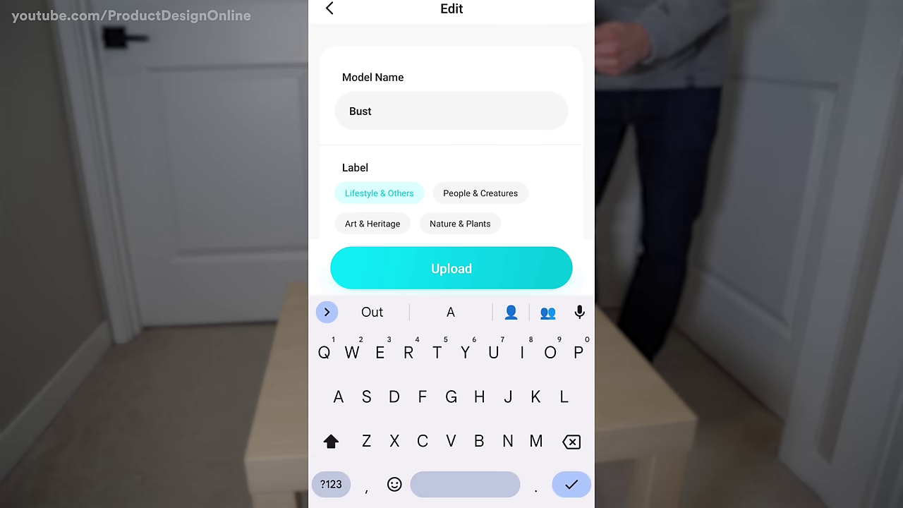
text(ample)
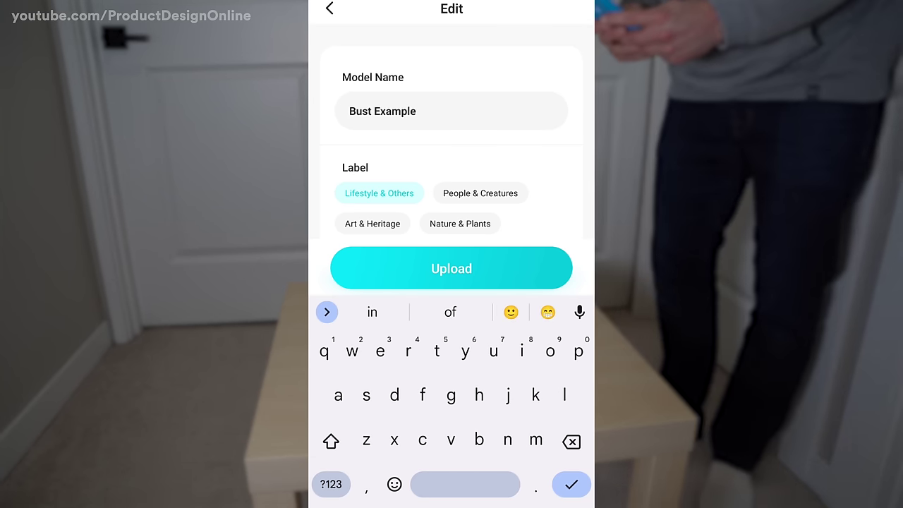
key(Return)
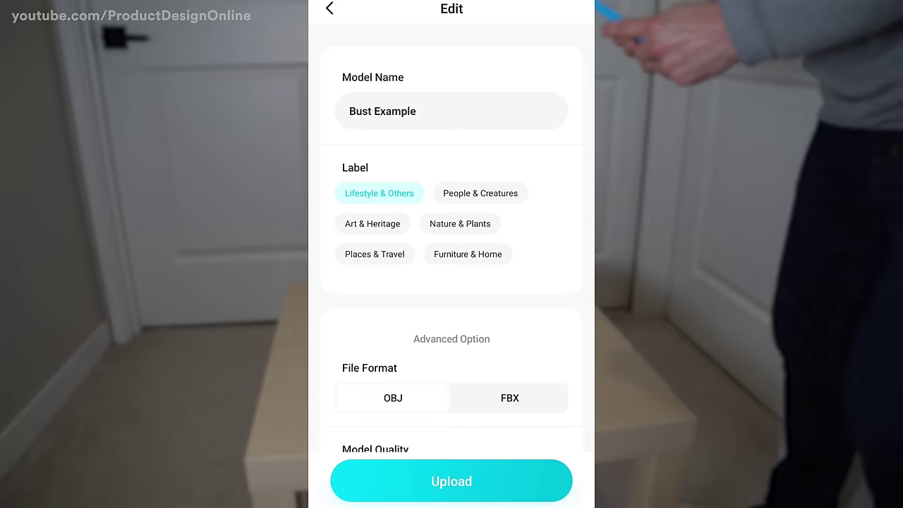
click(481, 193)
scroll(452, 282, down, 2)
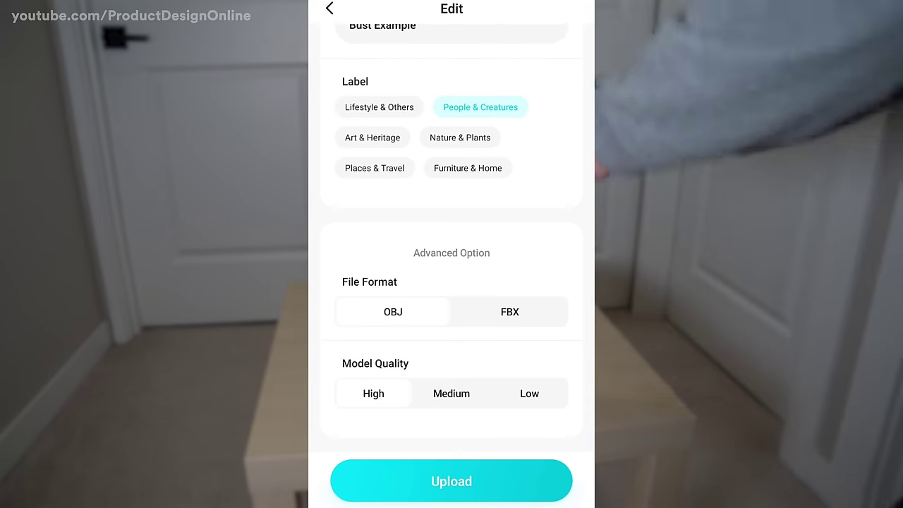
click(452, 393)
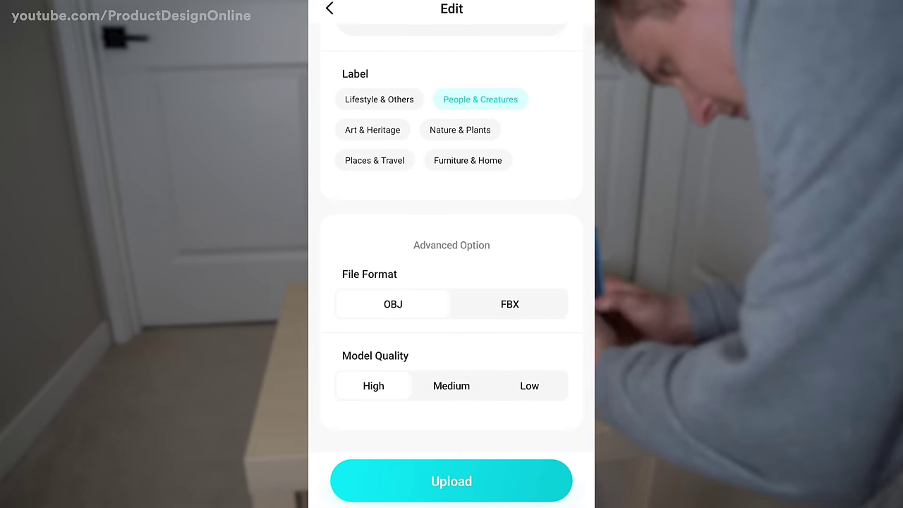
click(452, 481)
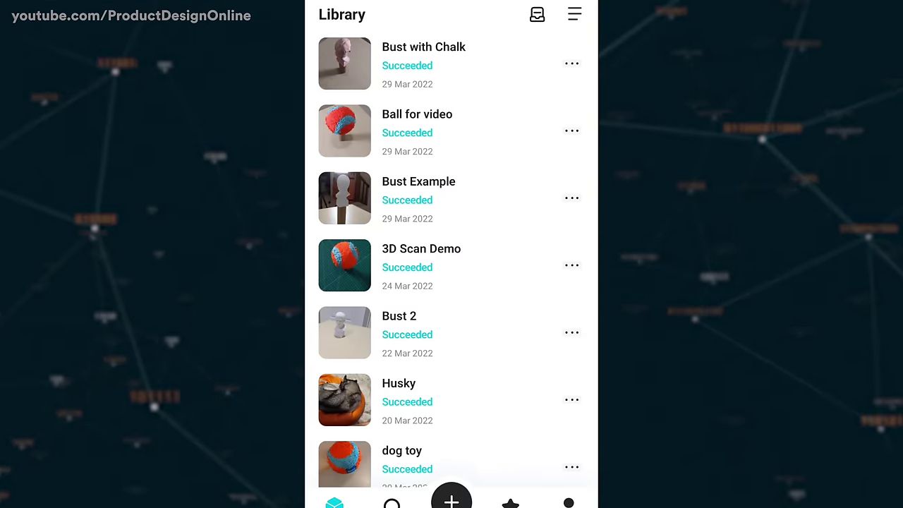
Step: Open the Bust Example scan, export it and copy its 1-hour download link
click(452, 198)
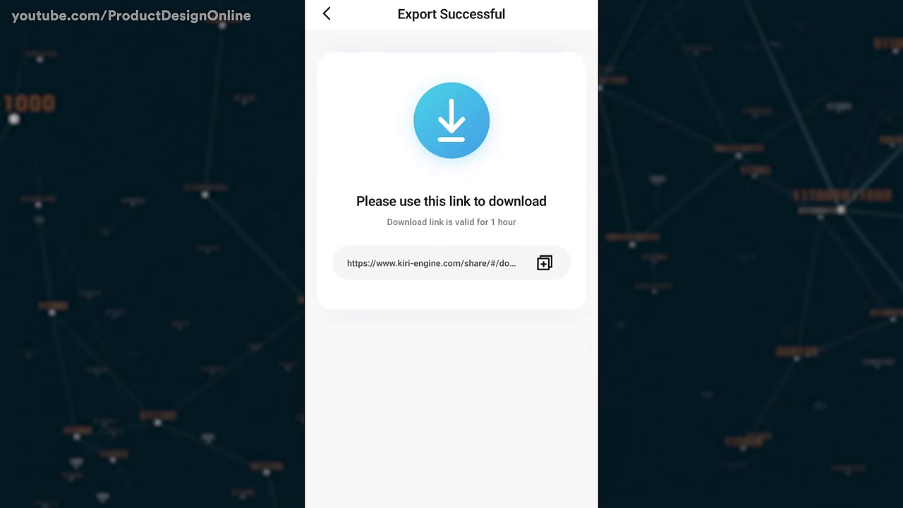
click(544, 263)
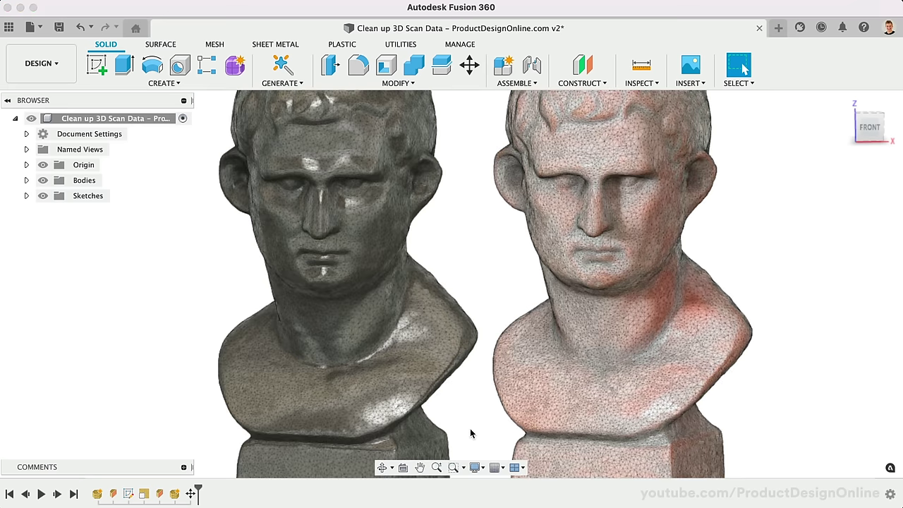
Step: Move to the blank version 1 of the Clean up 3D Scan Data design
scroll(484, 170, up, 5)
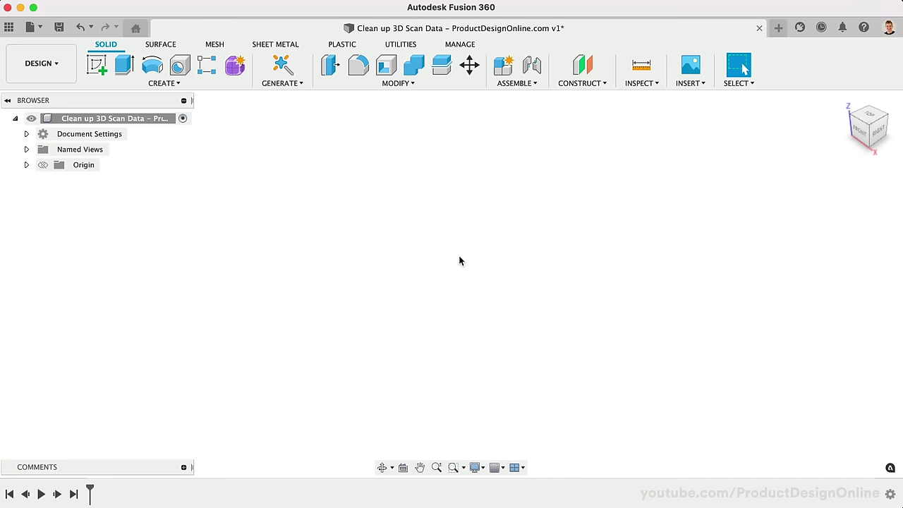
Step: Insert 3DModel.obj as a mesh and rotate it 90° so its scanned ground is level
click(684, 84)
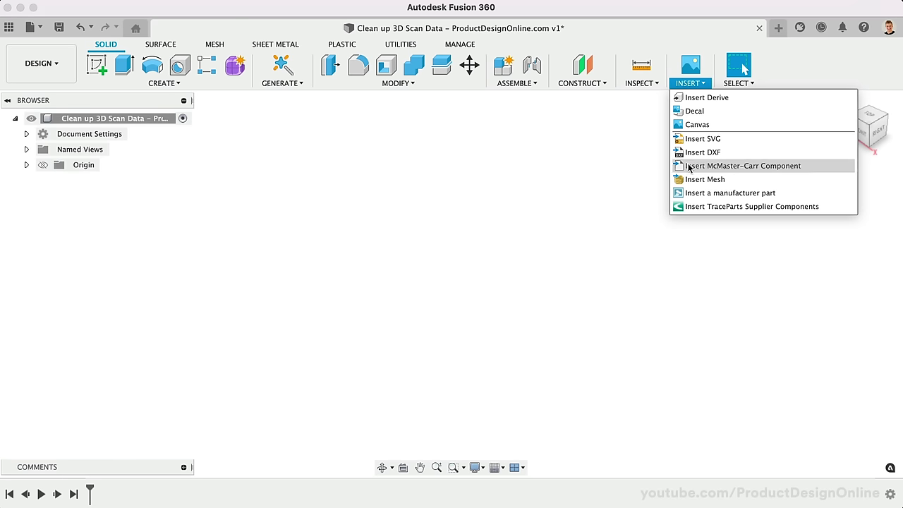
click(705, 179)
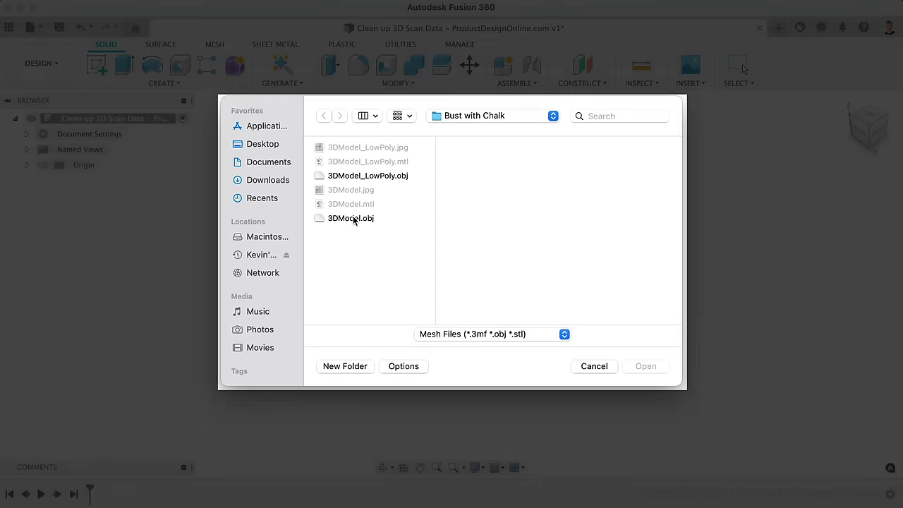
click(352, 218)
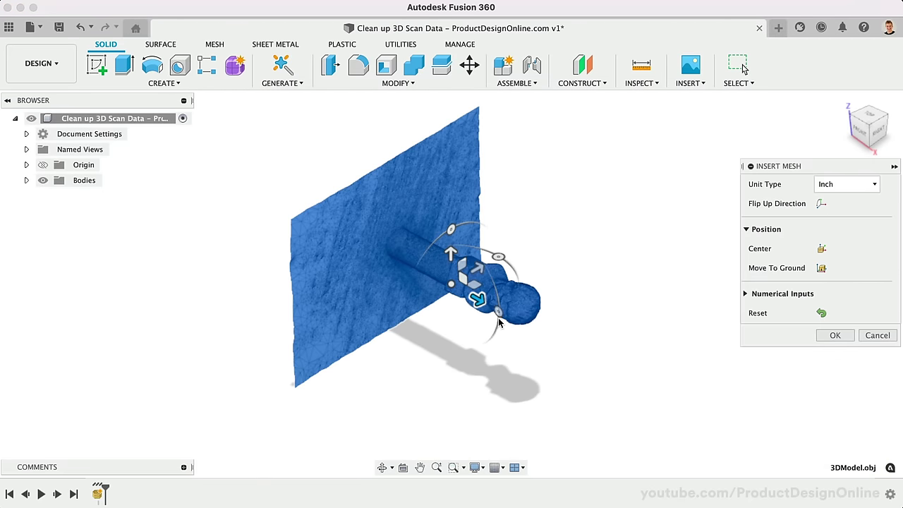
drag(499, 321, 451, 247)
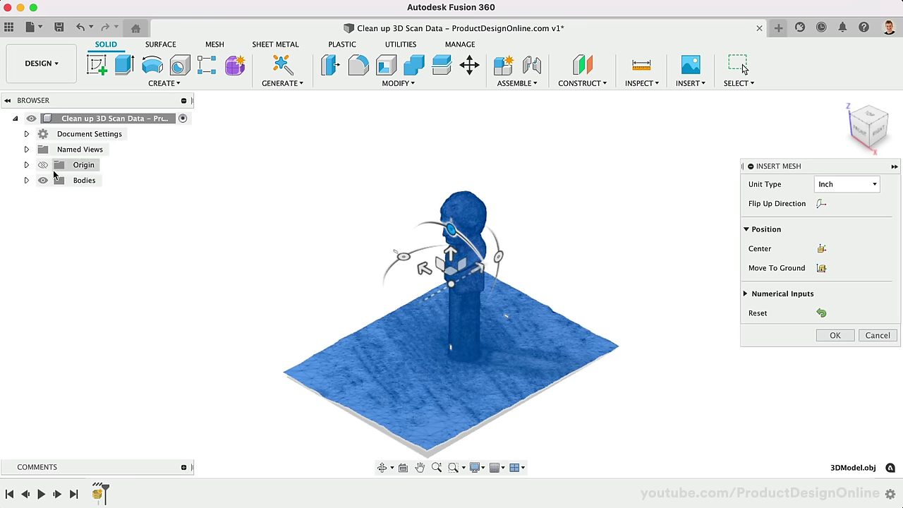
Step: Show the origin, tilt the mesh 1.0 deg about Y and seat its column on the origin
click(43, 165)
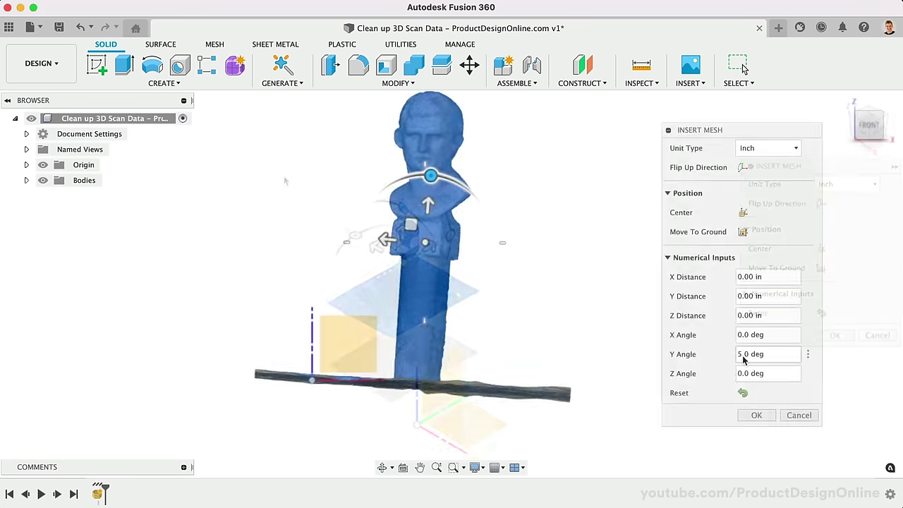
click(735, 354)
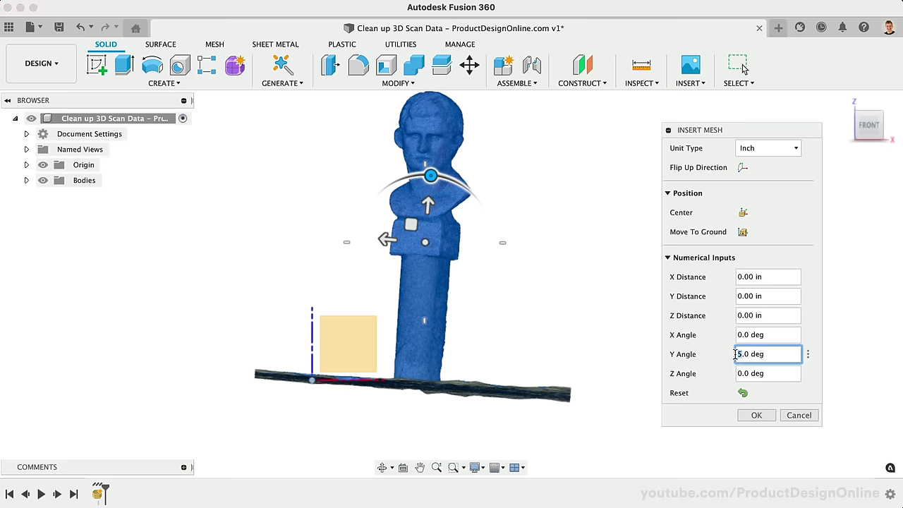
text(1)
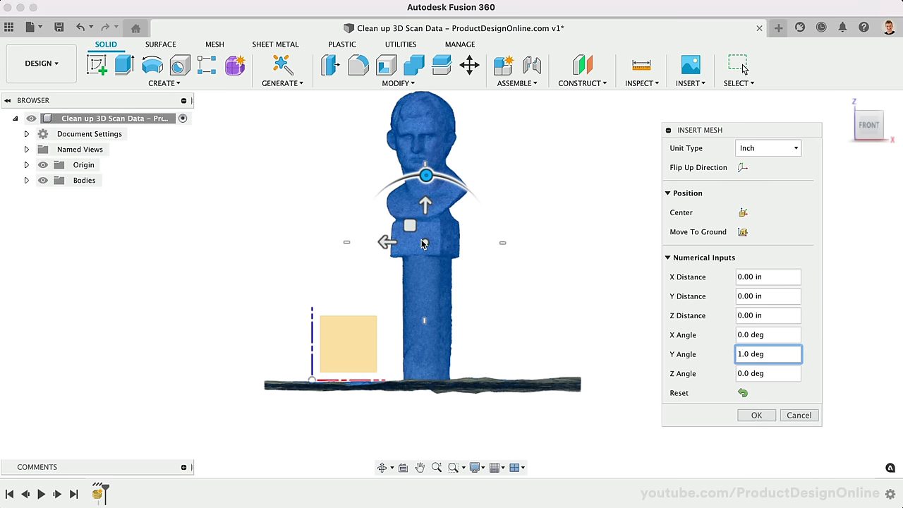
drag(409, 225, 298, 223)
key(Return)
Step: Switch the visual style to Shaded and return to the home view
click(475, 467)
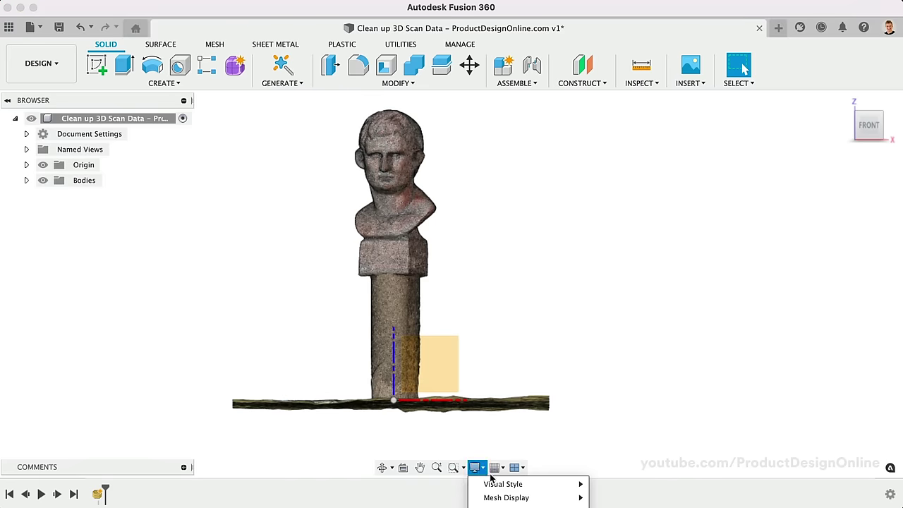
mouse_move(501, 484)
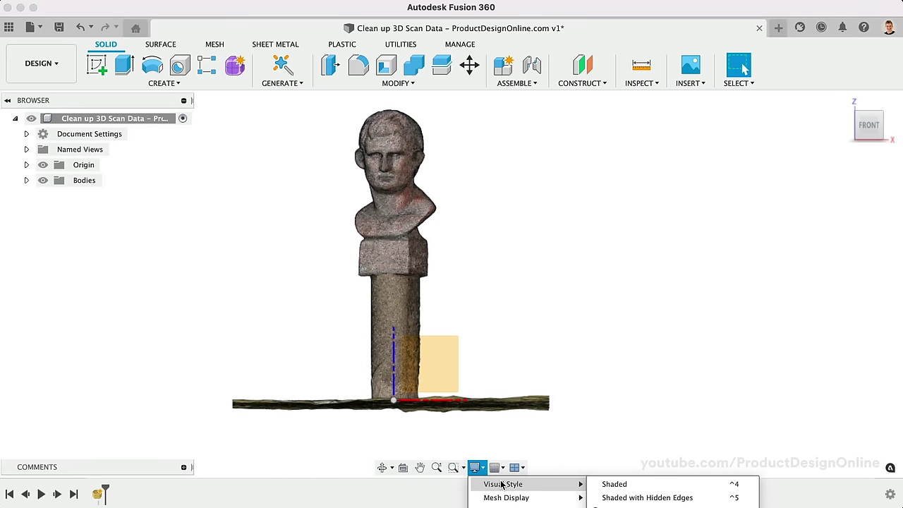
click(648, 486)
key(shift+F5)
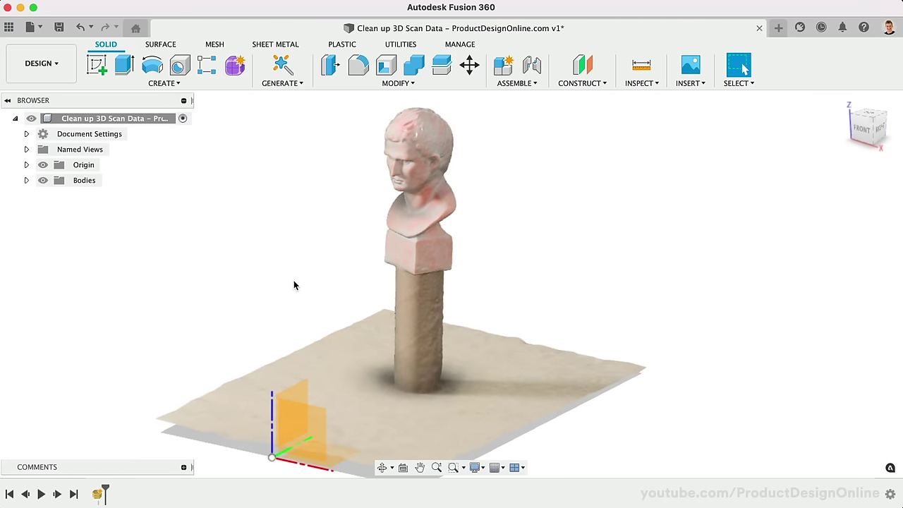
Step: Plane-cut the bust mesh on the ground plane, raised just above the scan debris
click(215, 44)
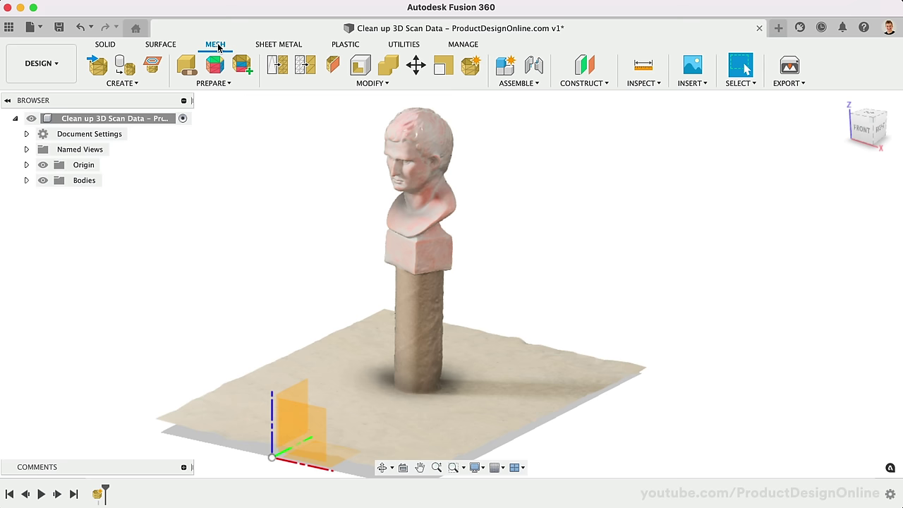
click(327, 65)
click(407, 181)
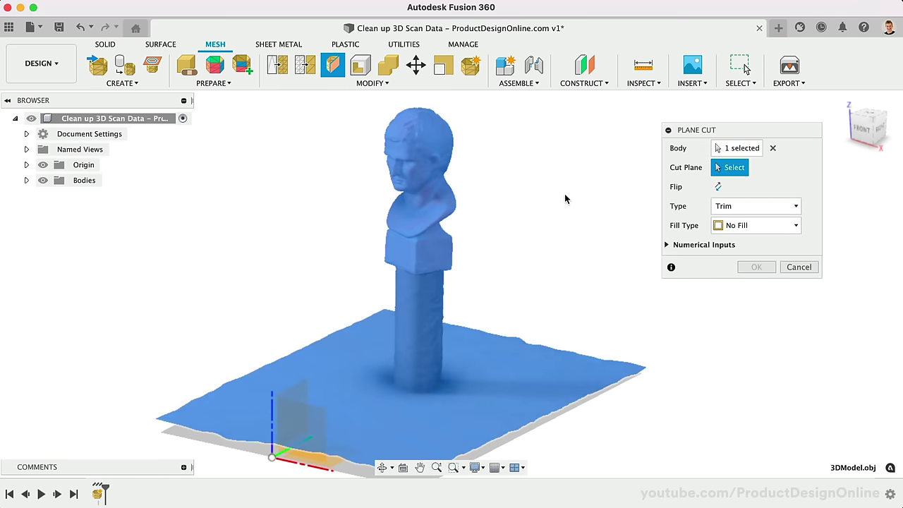
click(332, 467)
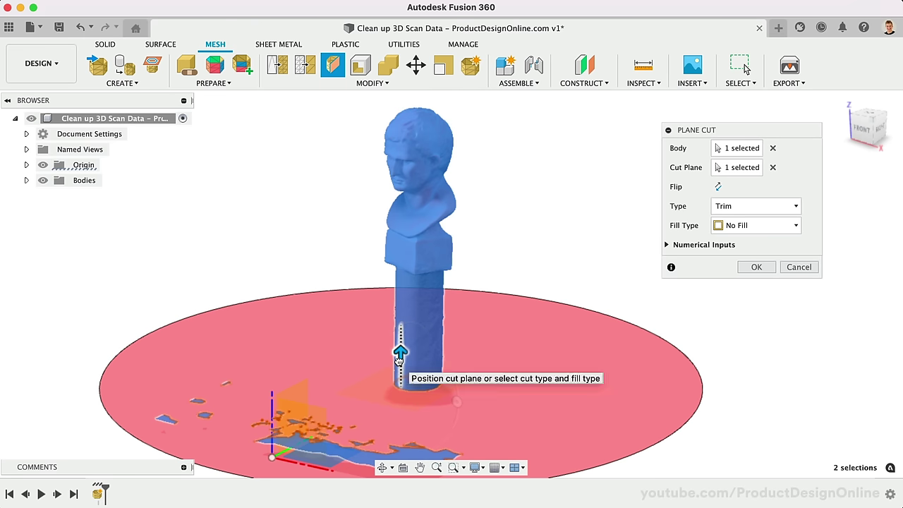
drag(399, 356, 399, 346)
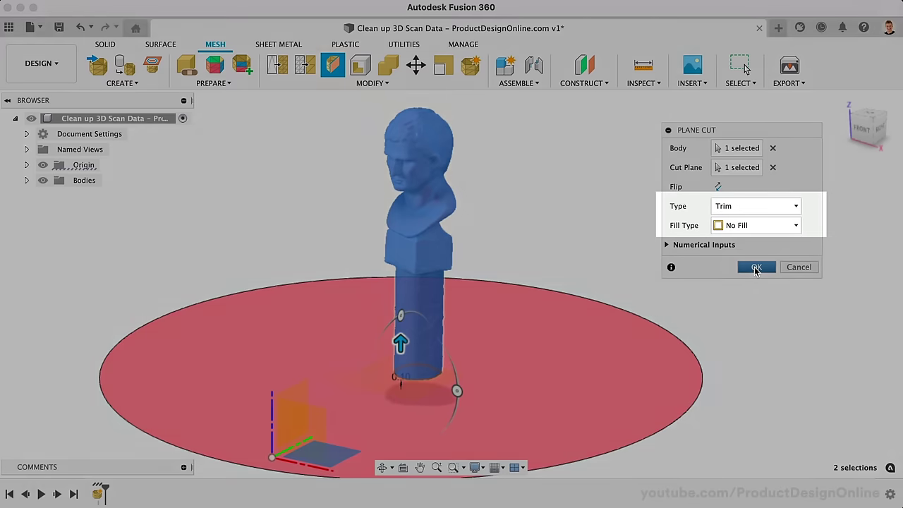
click(754, 267)
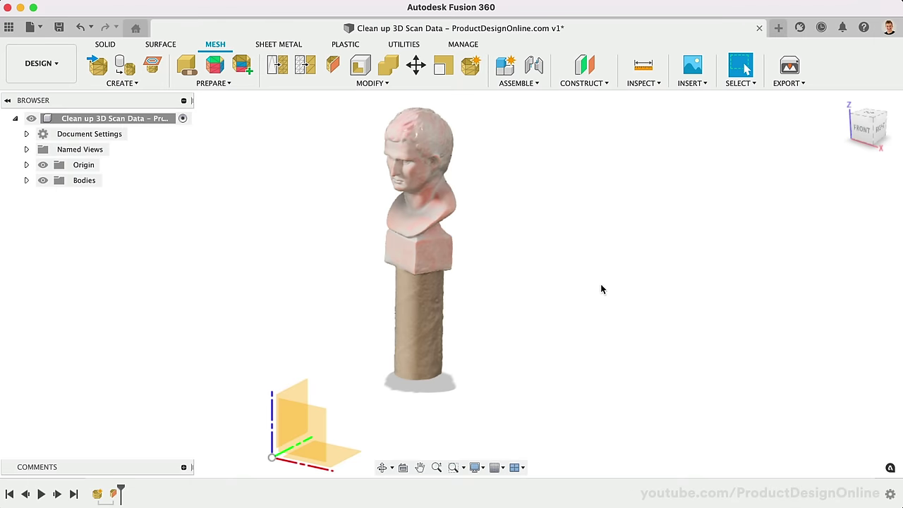
scroll(600, 283, down, 3)
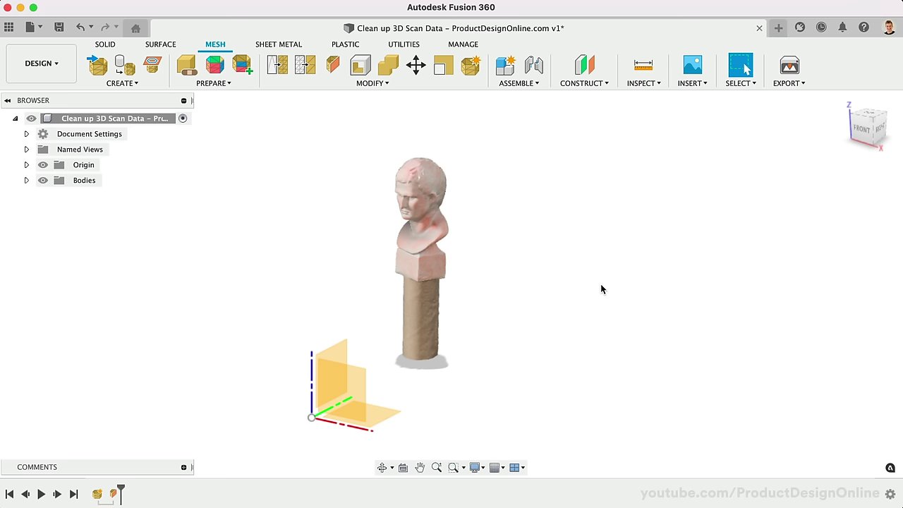
scroll(350, 353, up, 2)
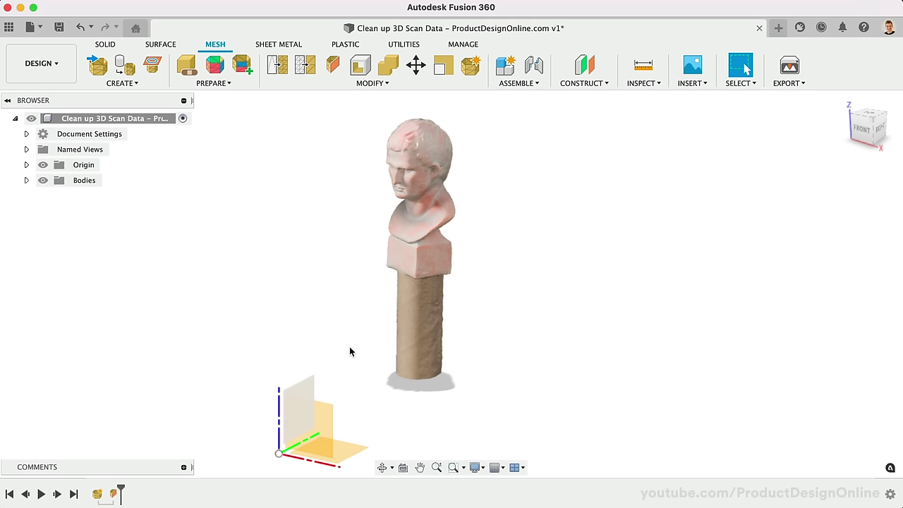
scroll(350, 351, down, 3)
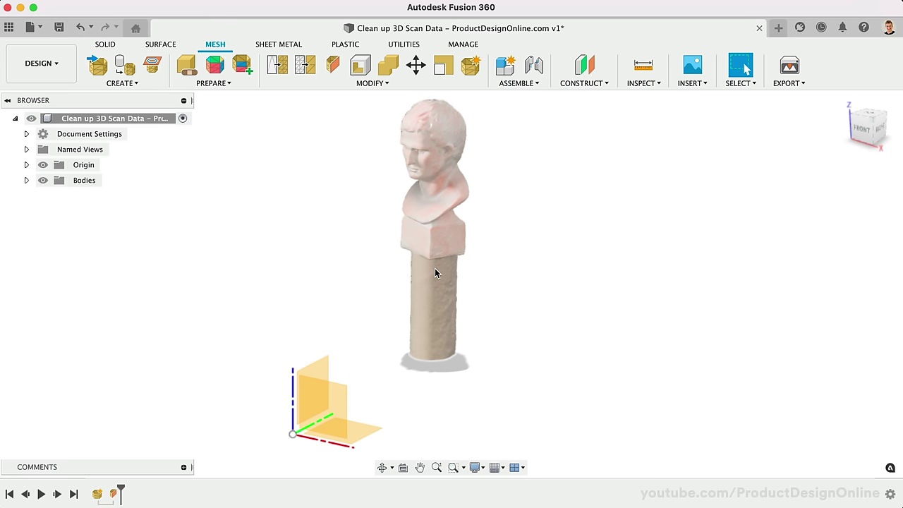
shift+scroll(470, 255, up, 5)
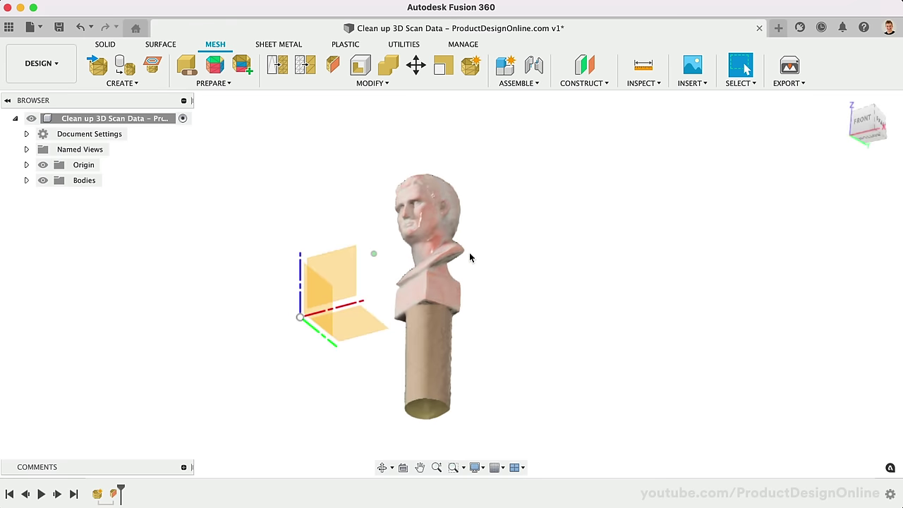
shift+scroll(471, 257, up, 5)
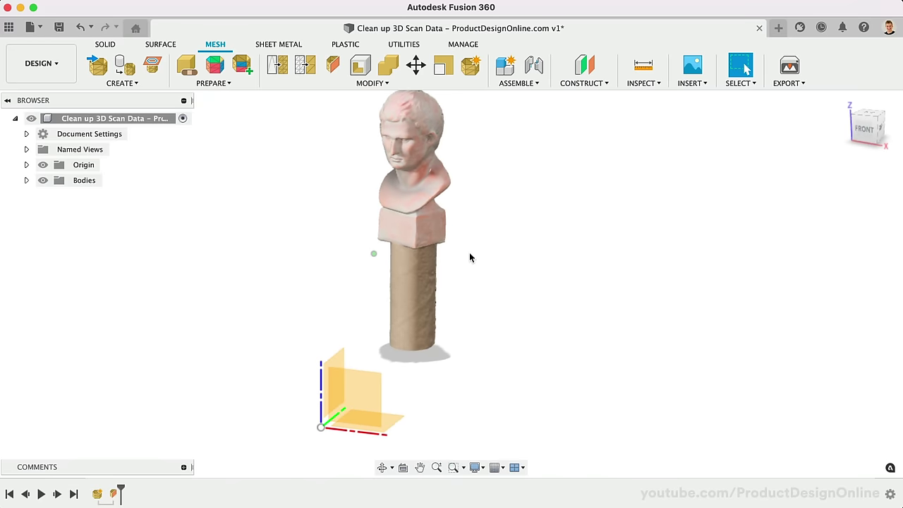
shift+scroll(470, 258, up, 1)
Step: Create a sketch on the XY plane and draw a 1.6 in line
right_click(358, 424)
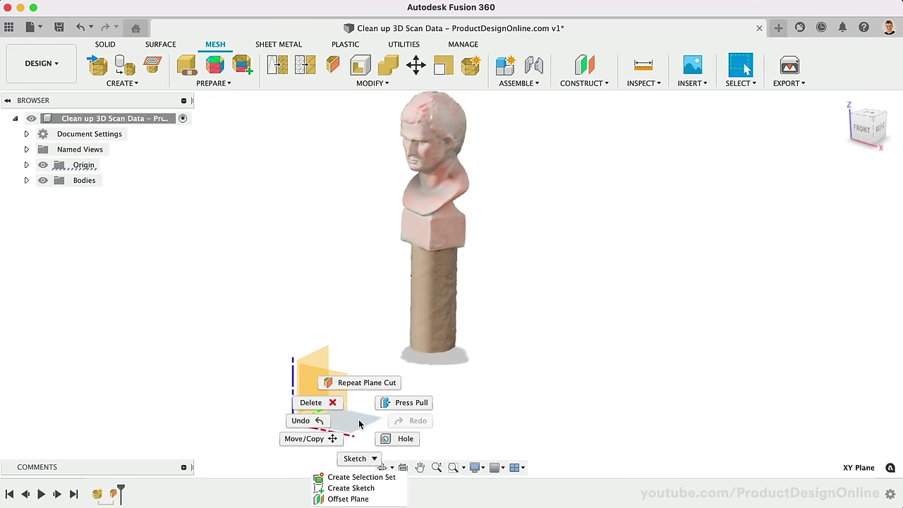
click(353, 488)
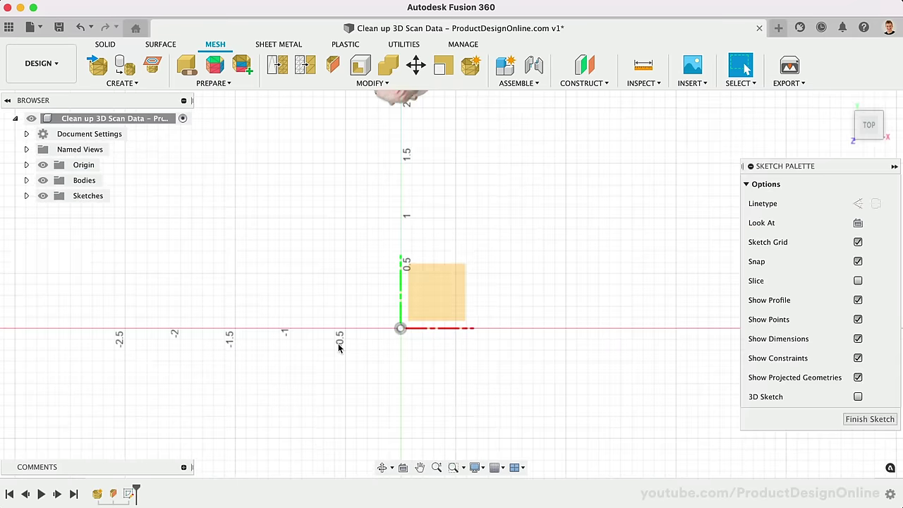
key(l)
click(334, 262)
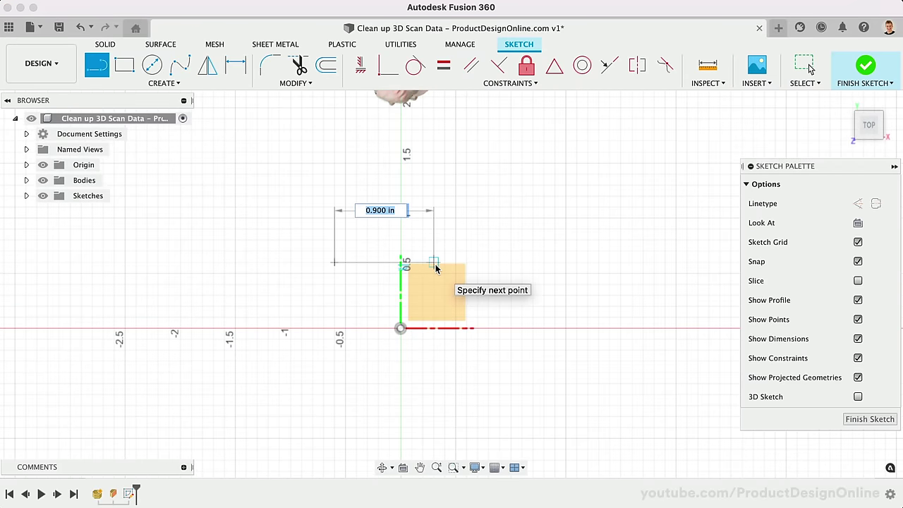
key(Tab)
key(Return)
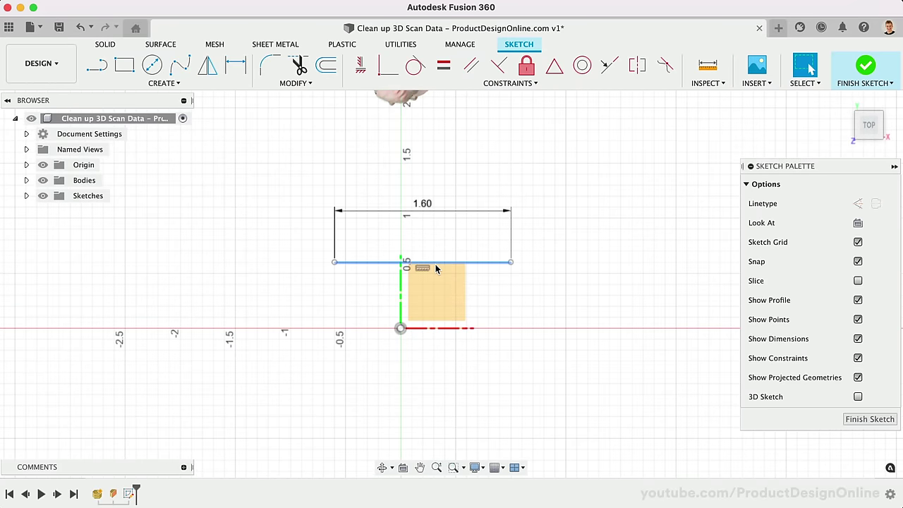
key(Escape)
Step: Constrain the line's midpoint to the origin and finish the sketch
click(392, 262)
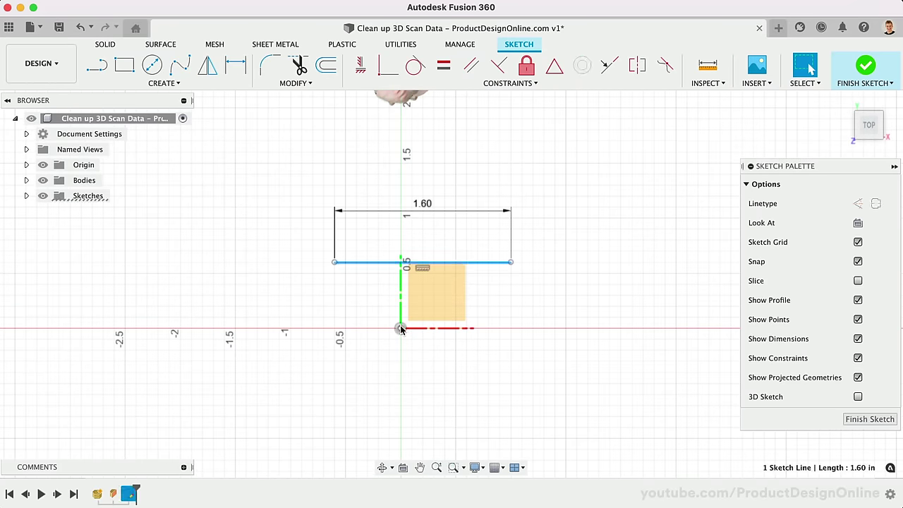
shift+click(400, 329)
click(554, 66)
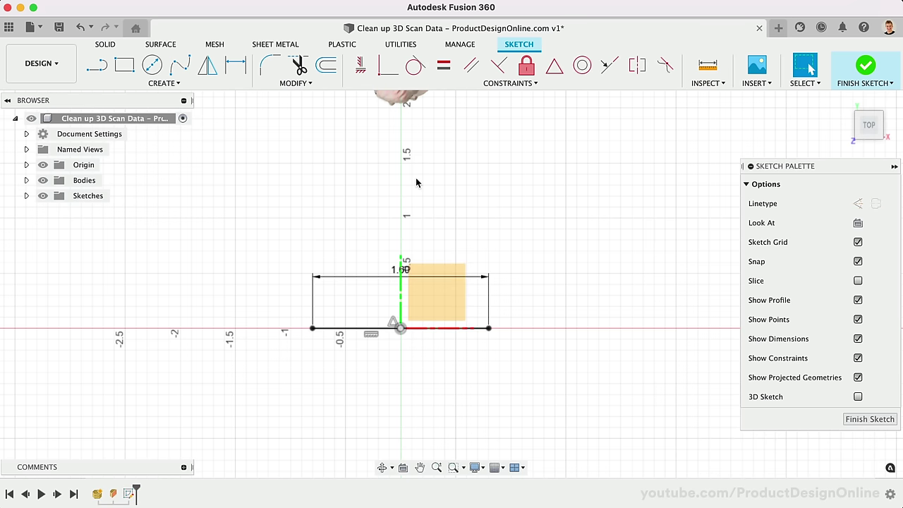
click(866, 66)
click(215, 44)
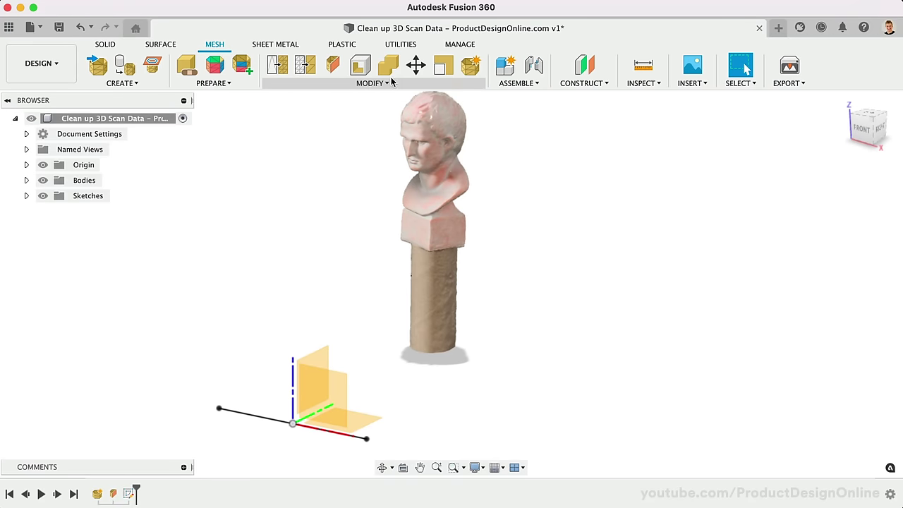
Step: Scale the bust mesh uniformly by 4.027 from a reference point at its base
click(443, 65)
click(450, 190)
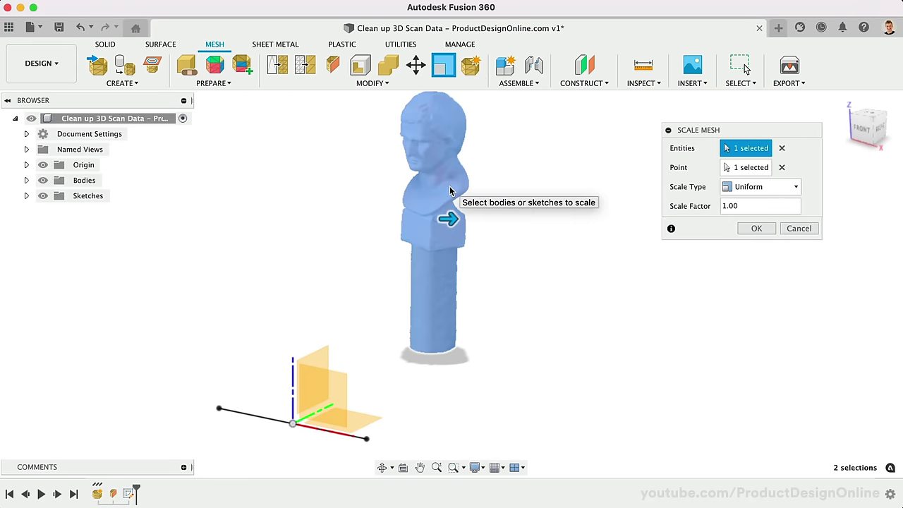
click(860, 129)
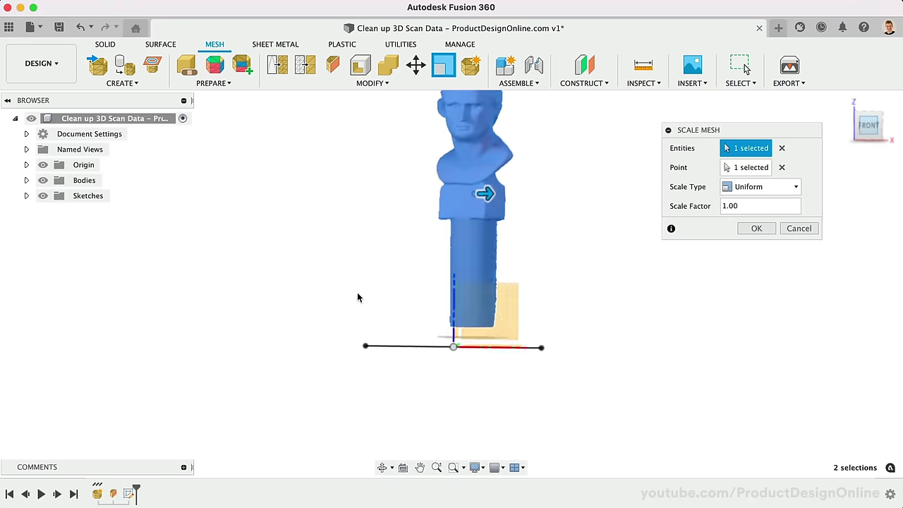
drag(486, 193, 490, 192)
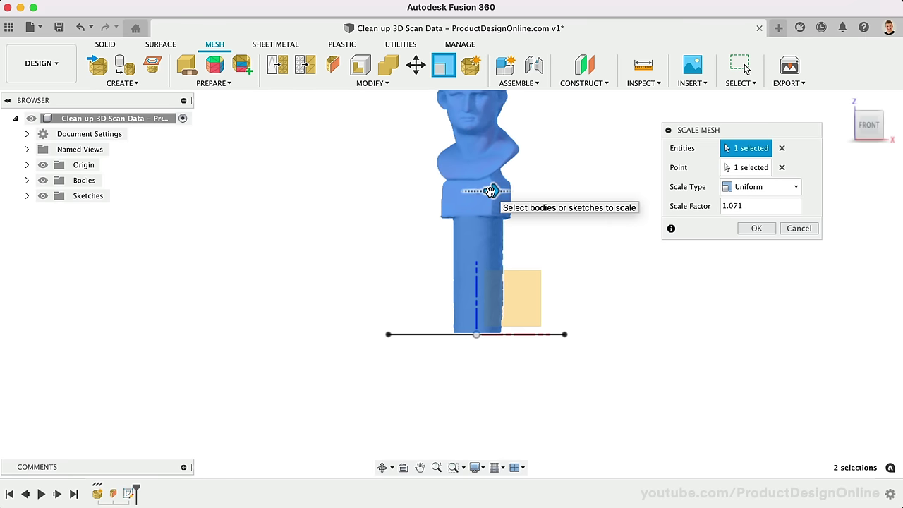
click(782, 167)
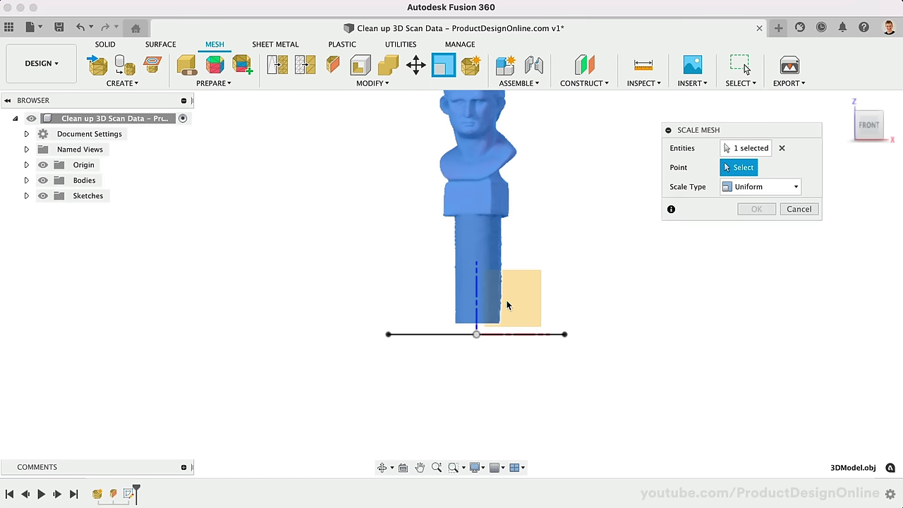
click(478, 323)
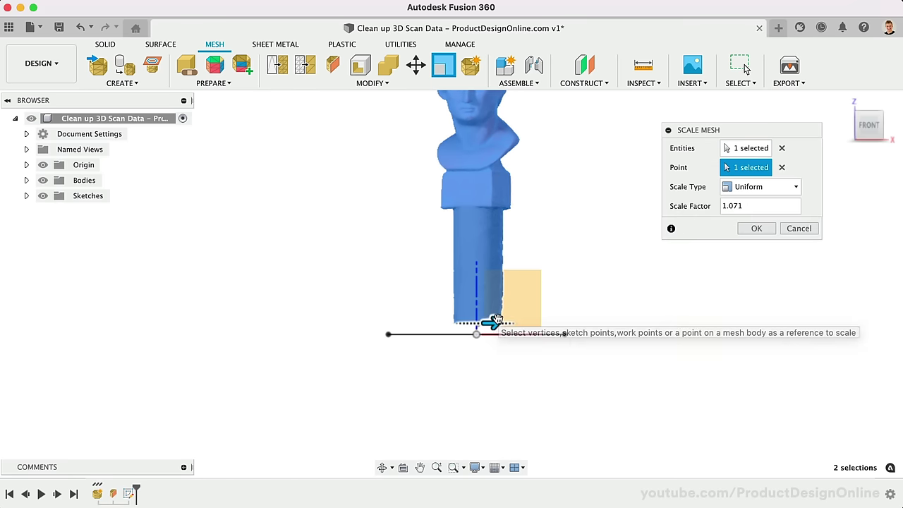
drag(504, 322, 622, 300)
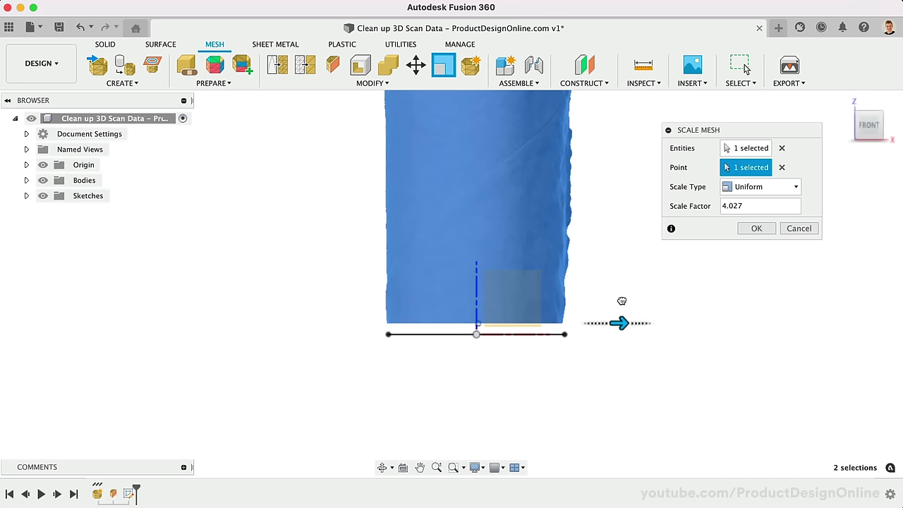
drag(622, 301, 622, 301)
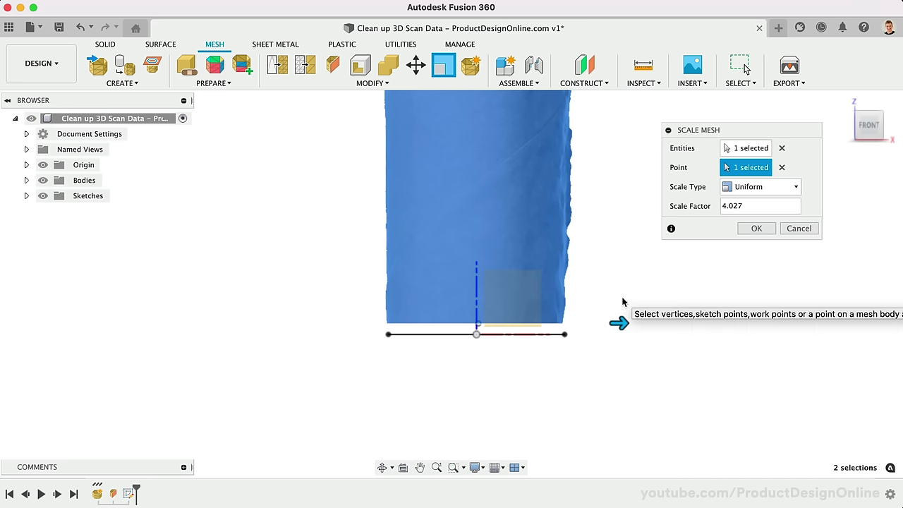
click(756, 227)
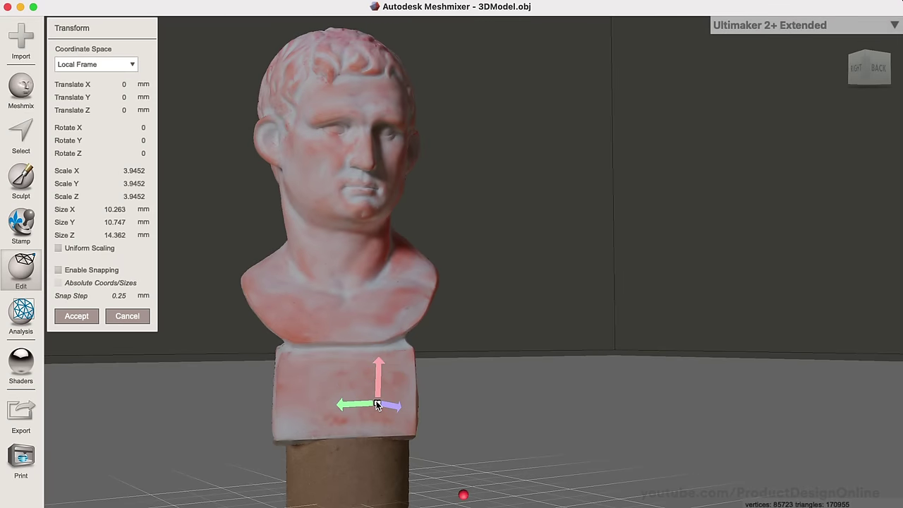
drag(377, 404, 428, 318)
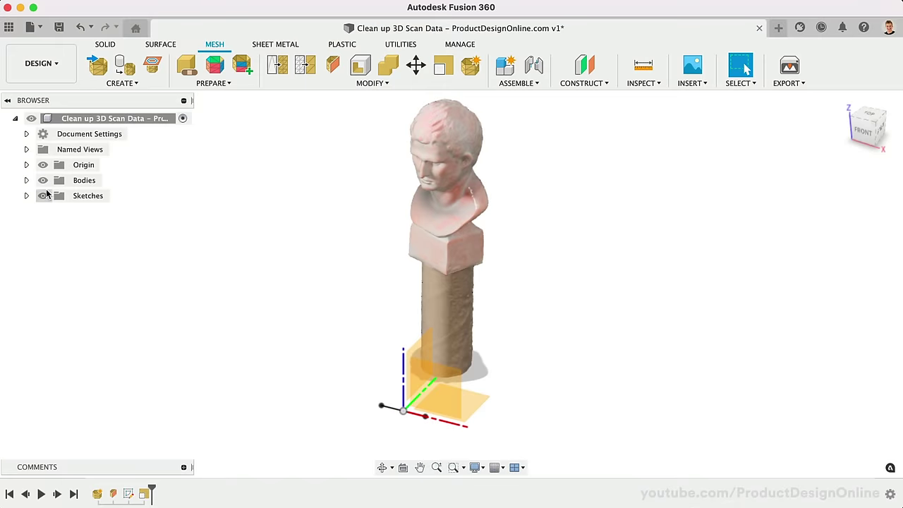
Step: Expand Bodies, check the 3DModel.obj body's warning, and start a Plane Cut on the mesh
click(27, 181)
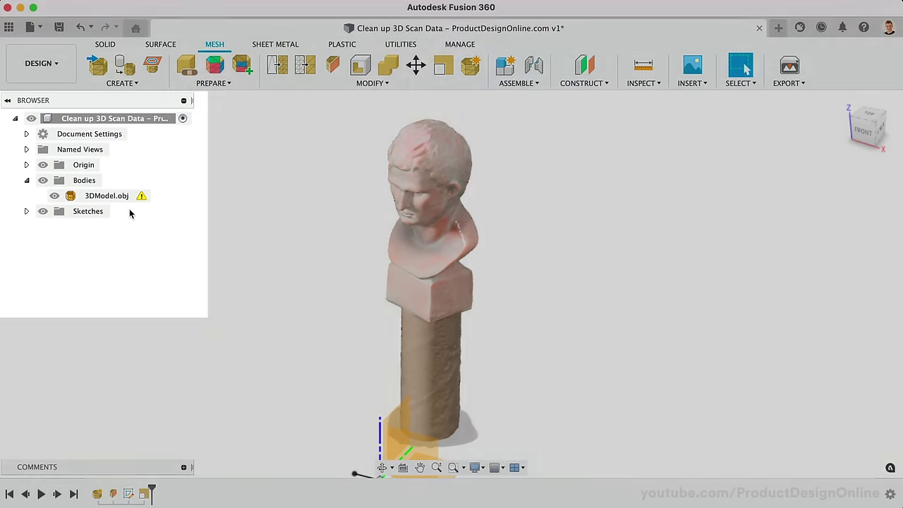
click(142, 196)
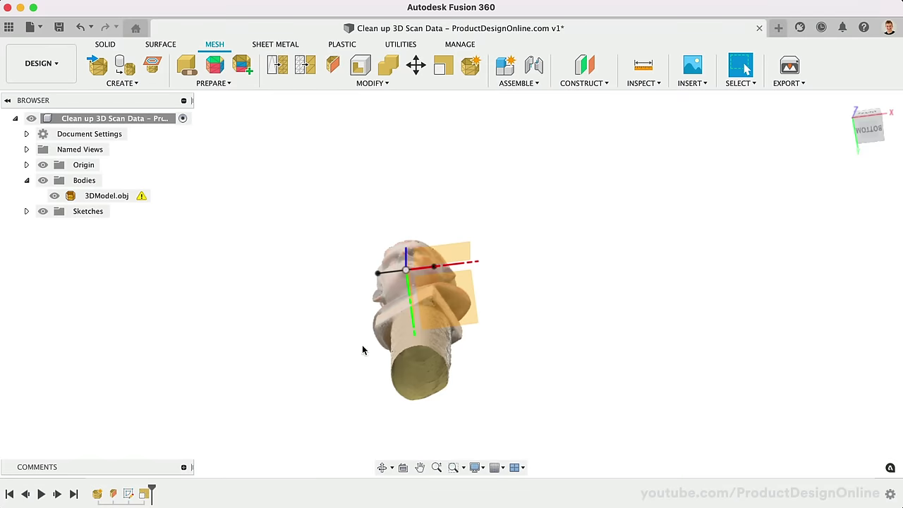
click(425, 368)
click(326, 363)
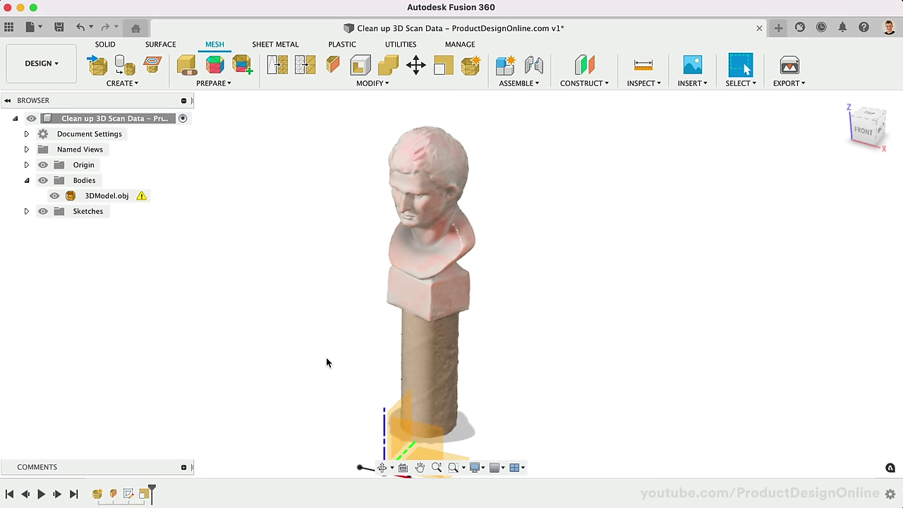
click(329, 65)
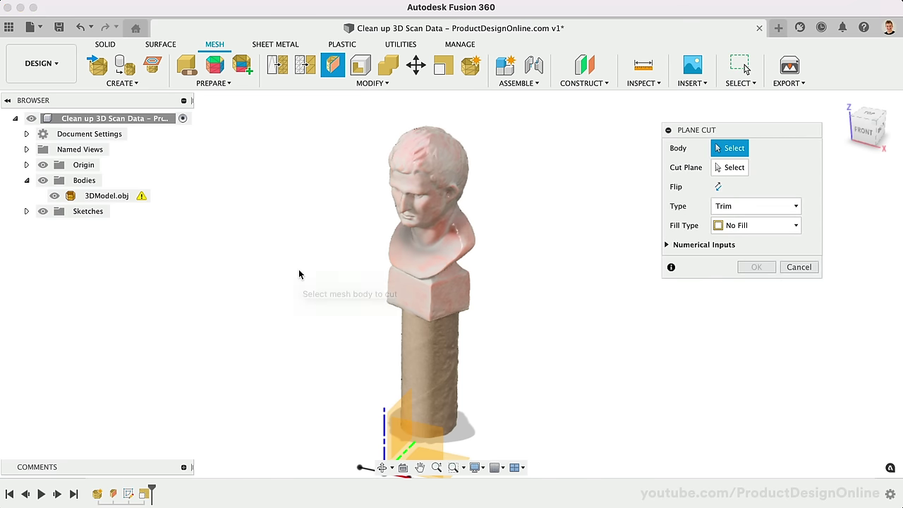
Step: Target the bust mesh with the plane cut on the origin XY plane, raised toward the base
click(403, 259)
click(429, 260)
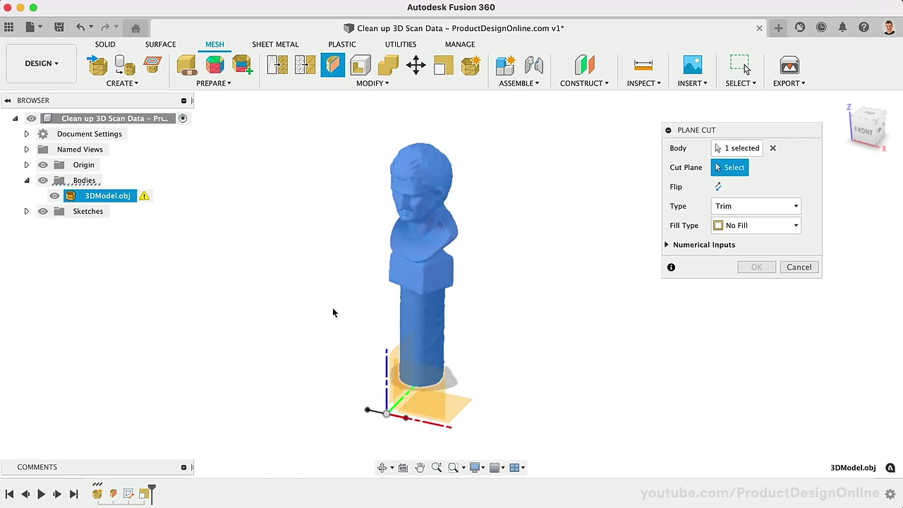
click(458, 408)
scroll(423, 346, up, 3)
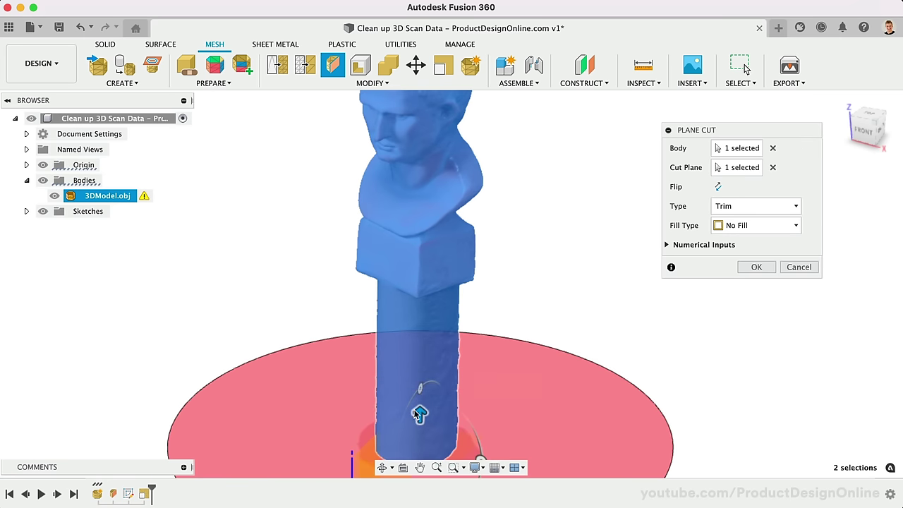
drag(420, 415, 420, 241)
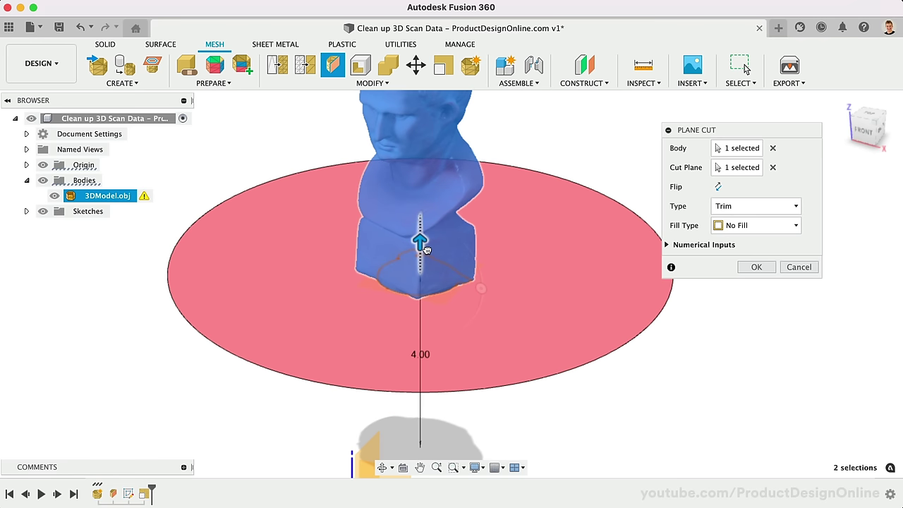
Step: Set the cut plane's numerical distance to 4.125 in, then view the model from the front
click(668, 245)
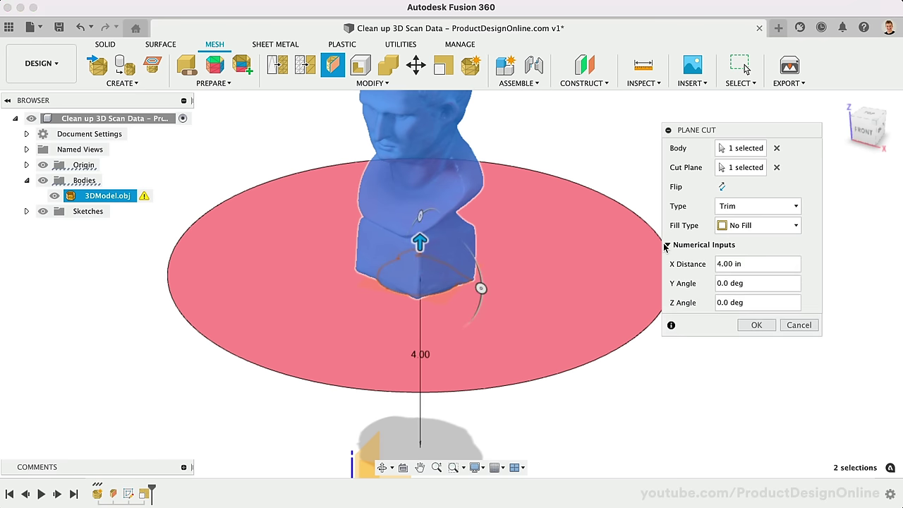
click(719, 264)
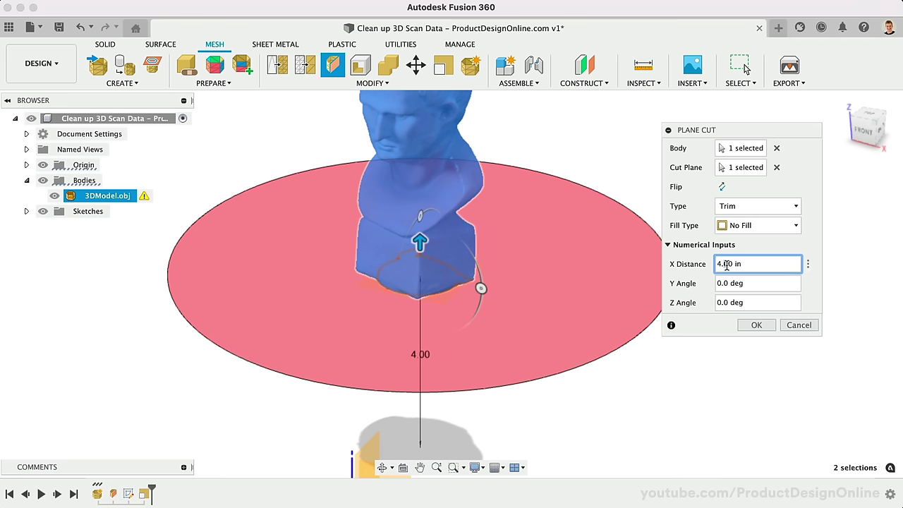
click(730, 264)
key(BackSpace)
text(125)
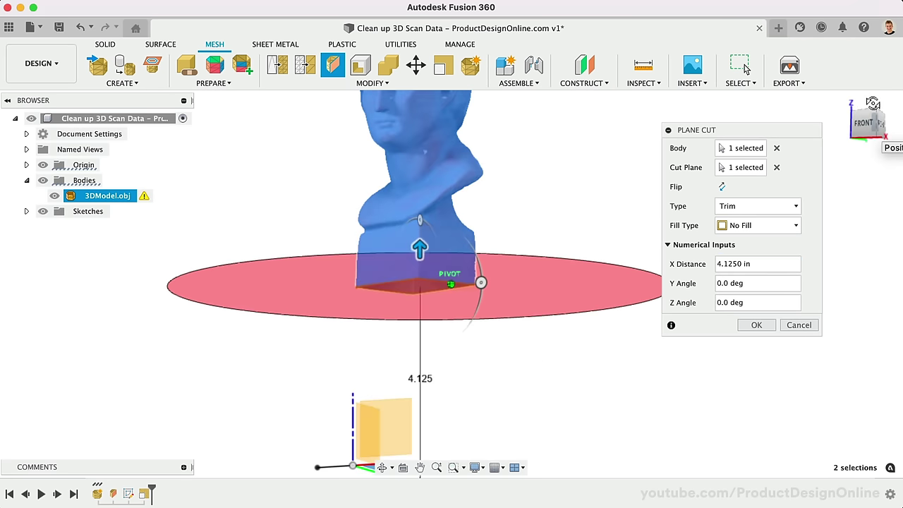
click(872, 112)
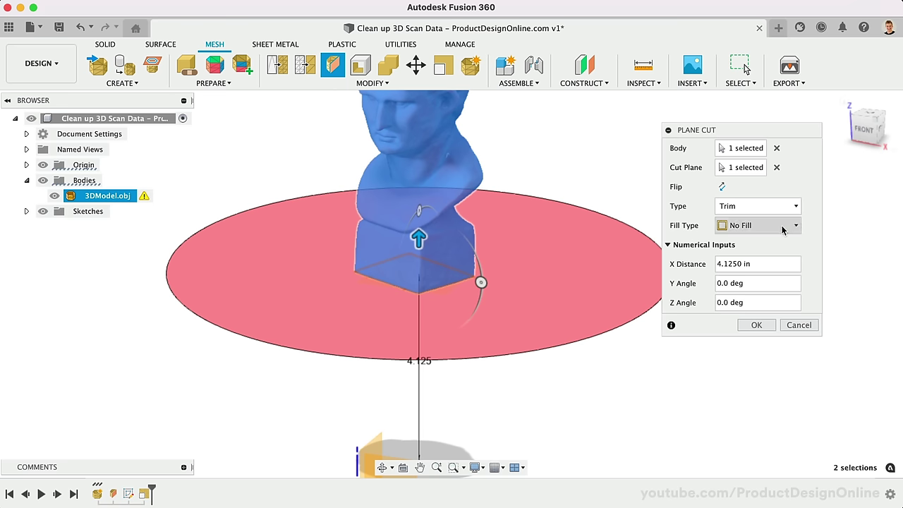
Step: Apply the Plane Cut with Type Trim and Fill Type Uniform to flatten the bust's base
click(757, 206)
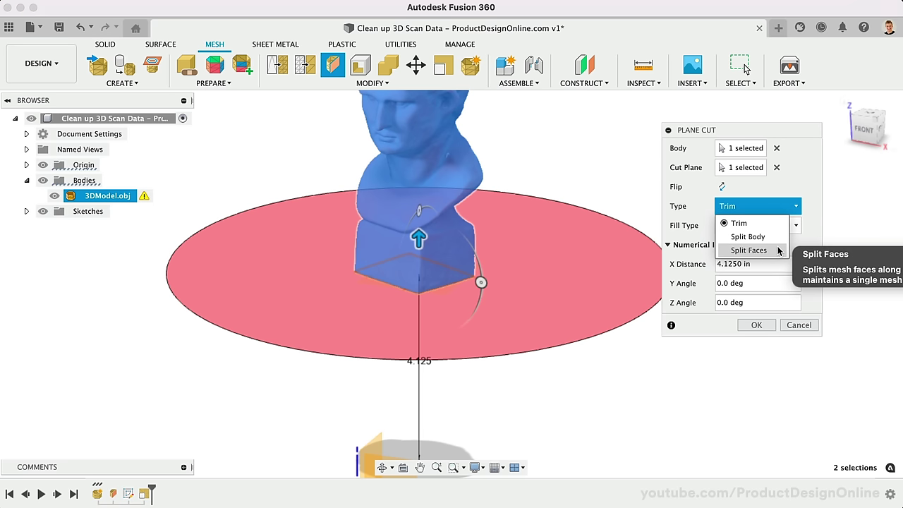
click(776, 223)
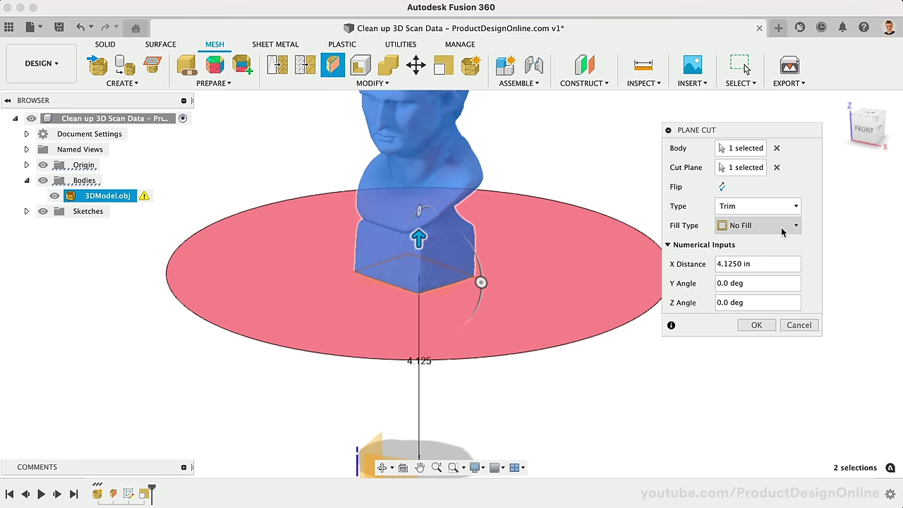
click(782, 226)
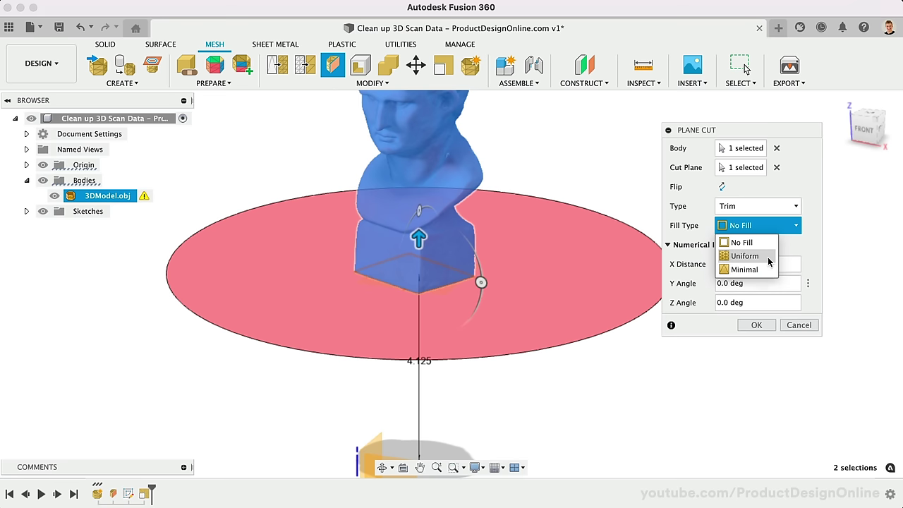
click(767, 256)
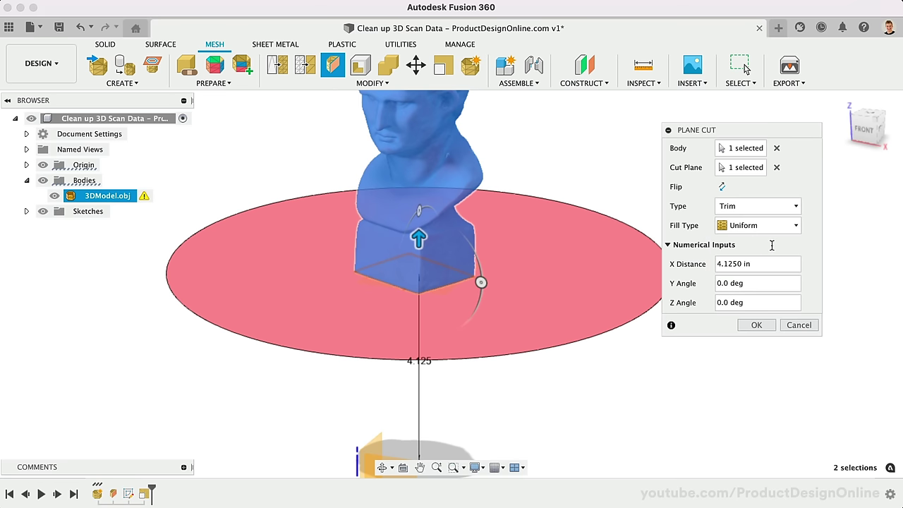
click(756, 325)
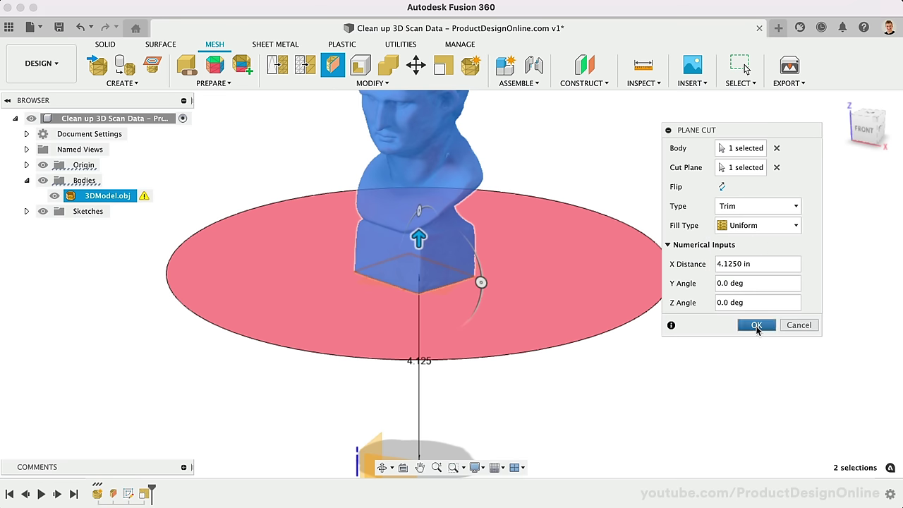
click(756, 326)
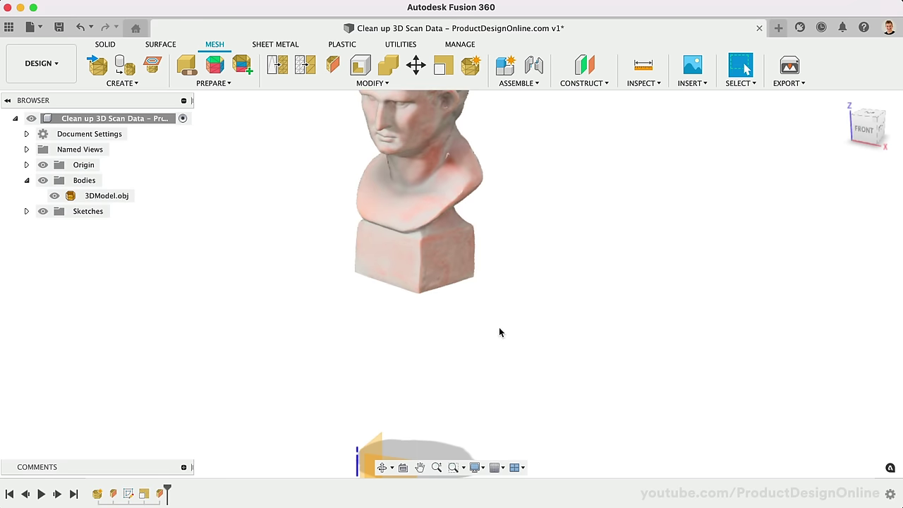
shift+scroll(499, 333, left, 5)
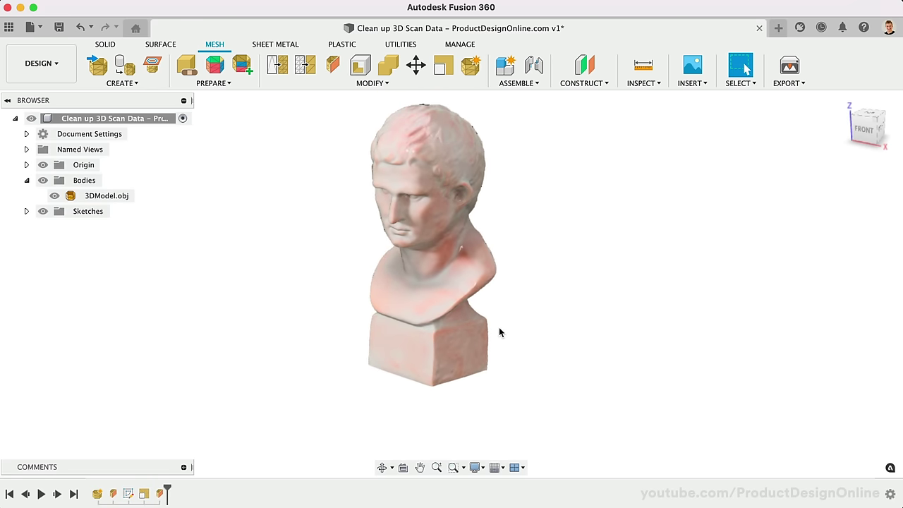
shift+scroll(499, 332, down, 5)
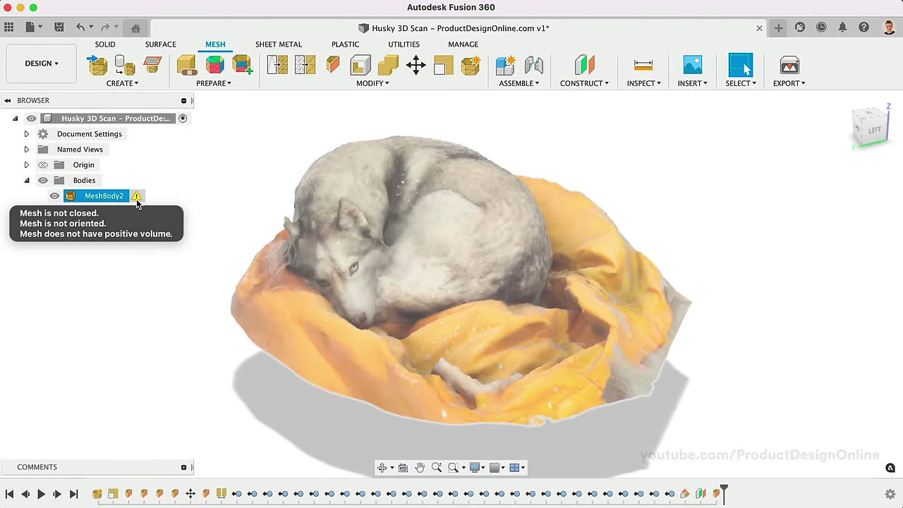
Step: Repair MeshBody2 from its warning icon using the Close Holes repair type
click(138, 202)
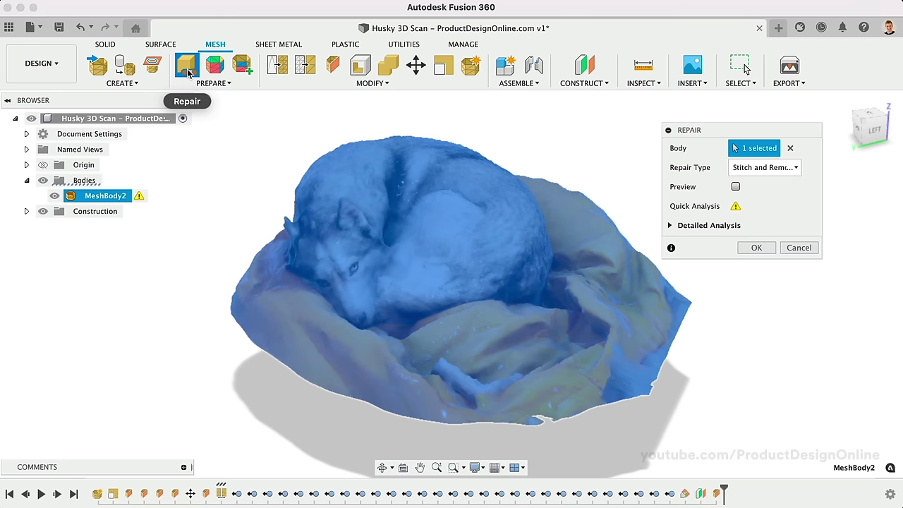
click(762, 167)
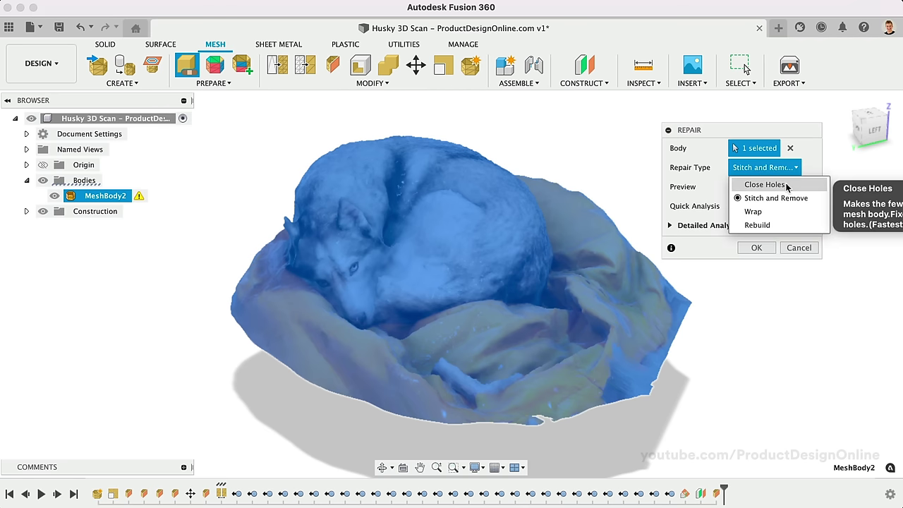
click(765, 184)
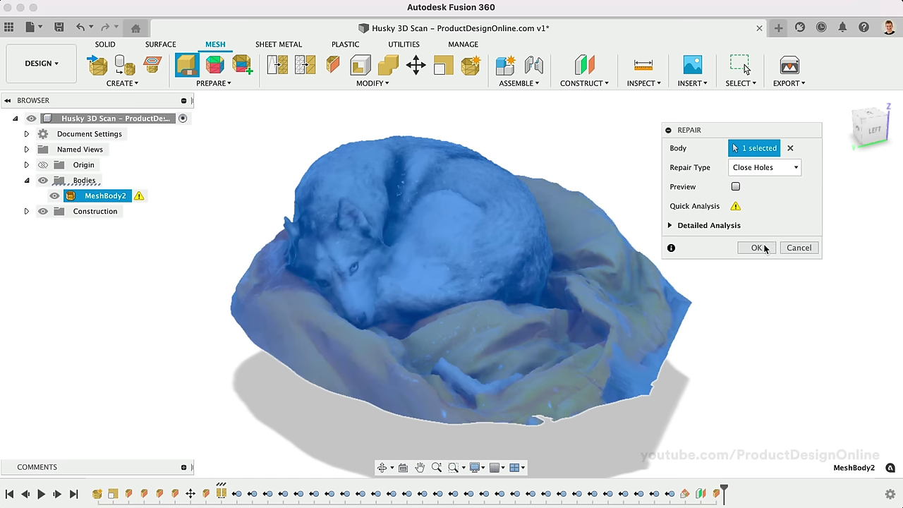
click(757, 247)
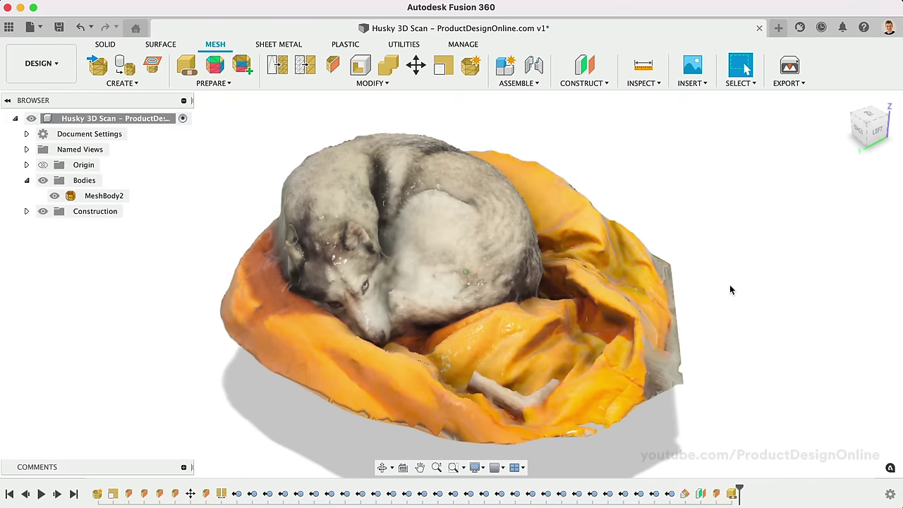
click(222, 494)
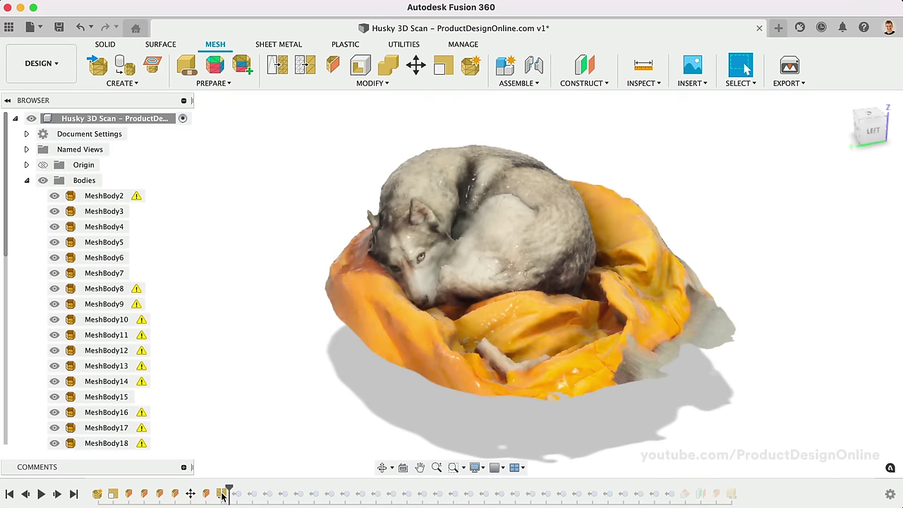
click(222, 494)
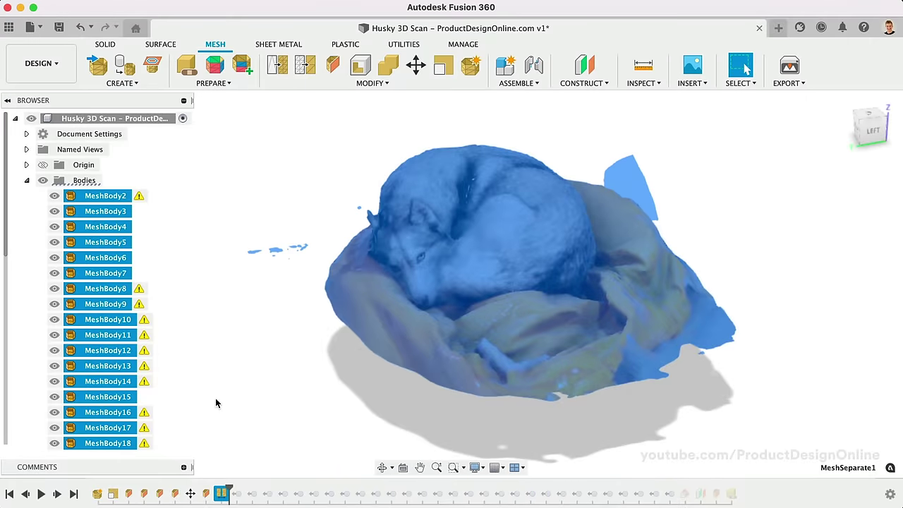
click(215, 399)
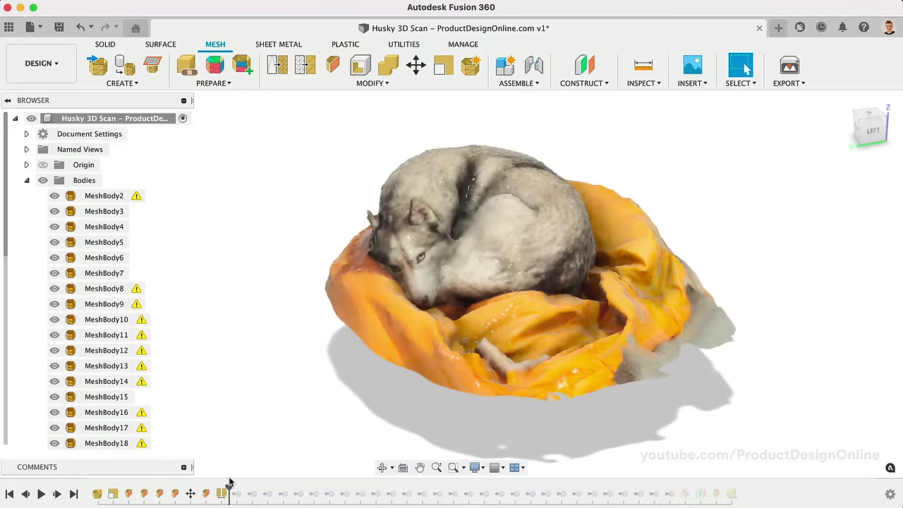
drag(222, 494, 676, 493)
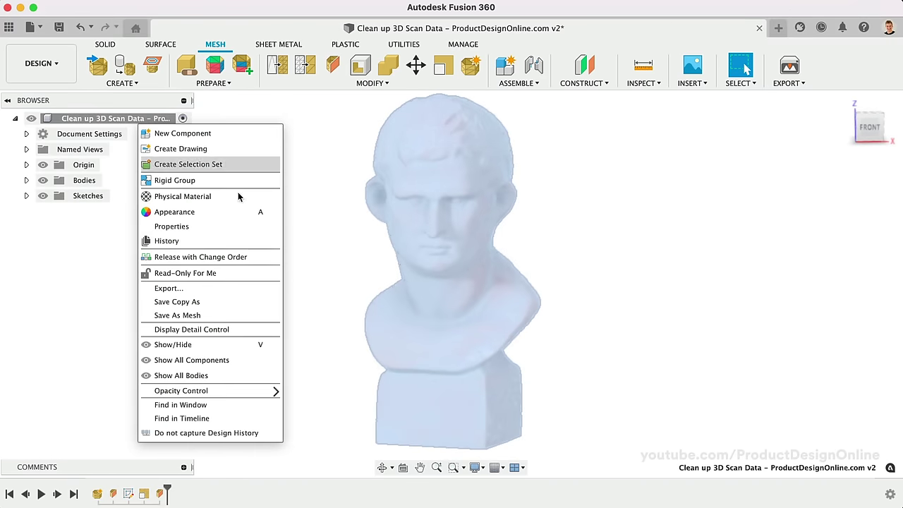
Step: Start a Save As Mesh export of the bust with the format set to 3MF
click(263, 317)
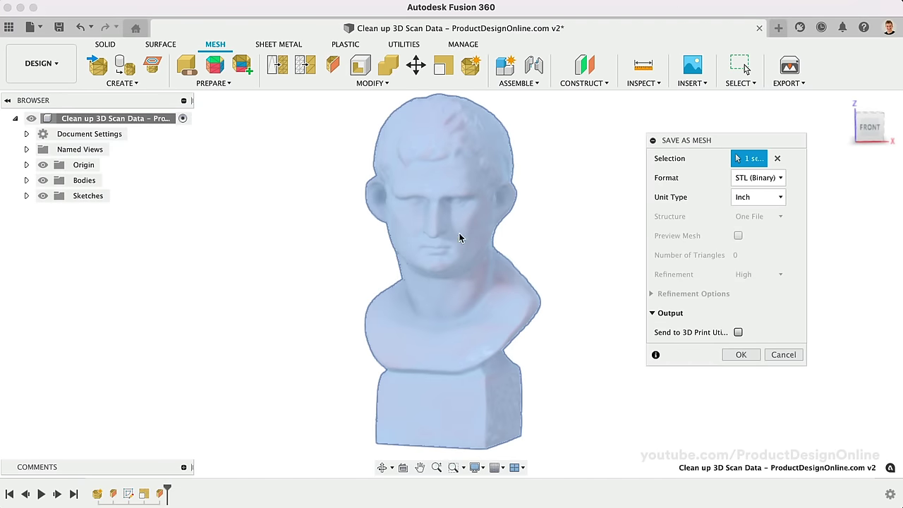
drag(716, 146, 714, 159)
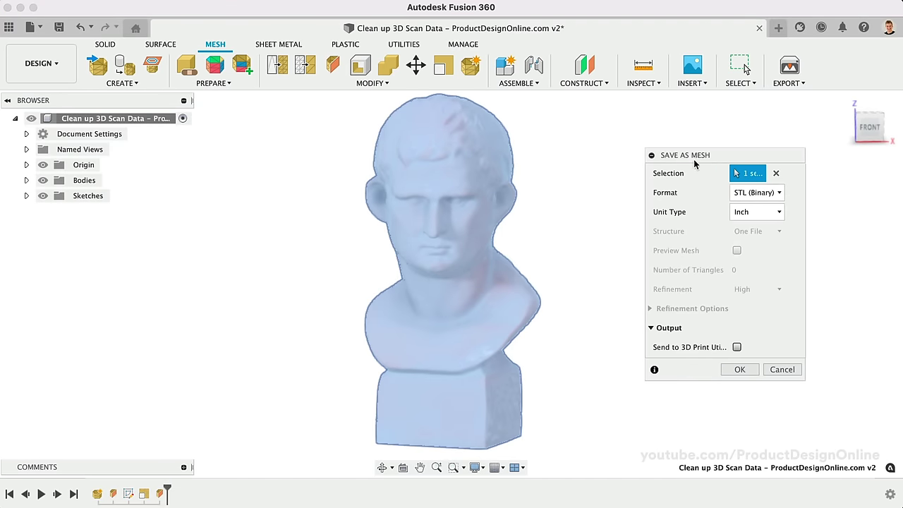
click(738, 192)
click(737, 210)
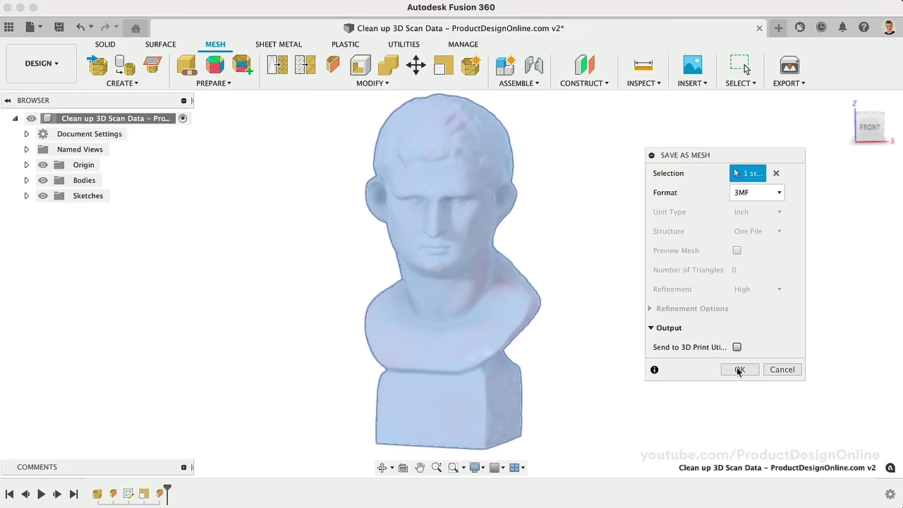